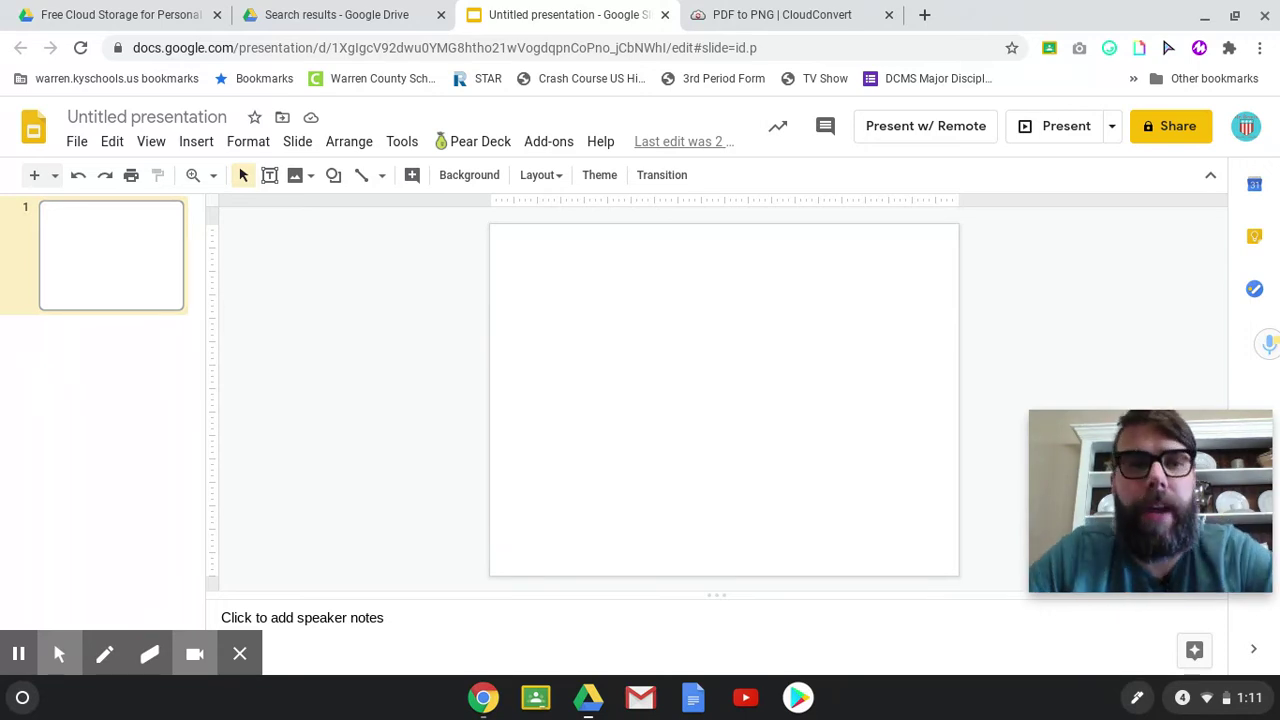
Set a custom page size of 7.5 × 11 inches so the slides are portrait.
{"action": "left_click", "coordinate": [77, 141]}
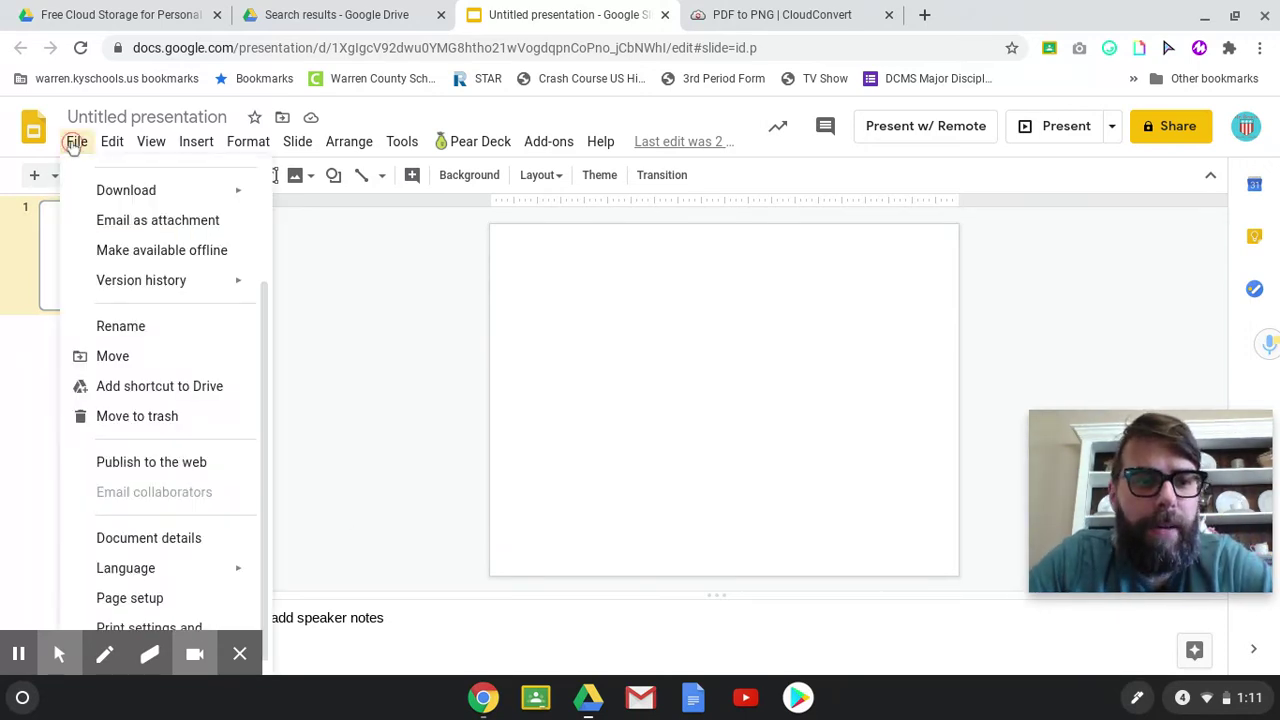
{"action": "left_click", "coordinate": [150, 600]}
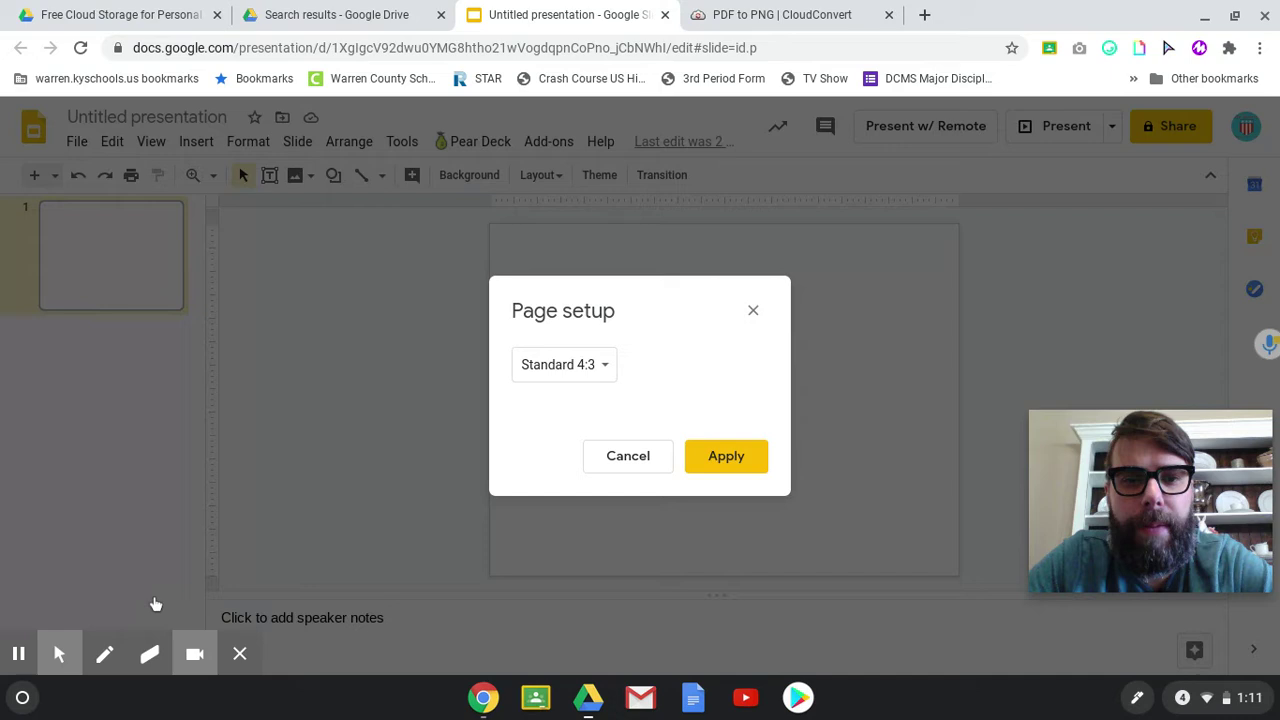
{"action": "left_click", "coordinate": [566, 380]}
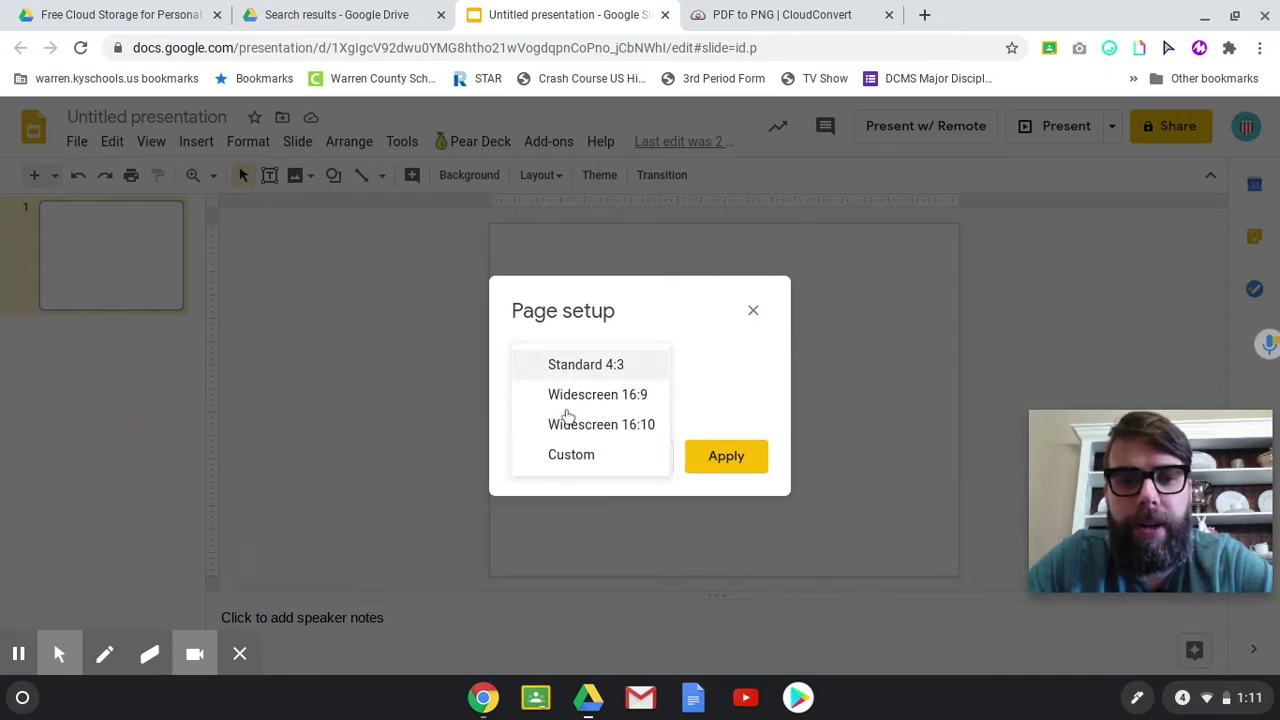
{"action": "left_click", "coordinate": [566, 457]}
{"action": "left_click", "coordinate": [545, 418]}
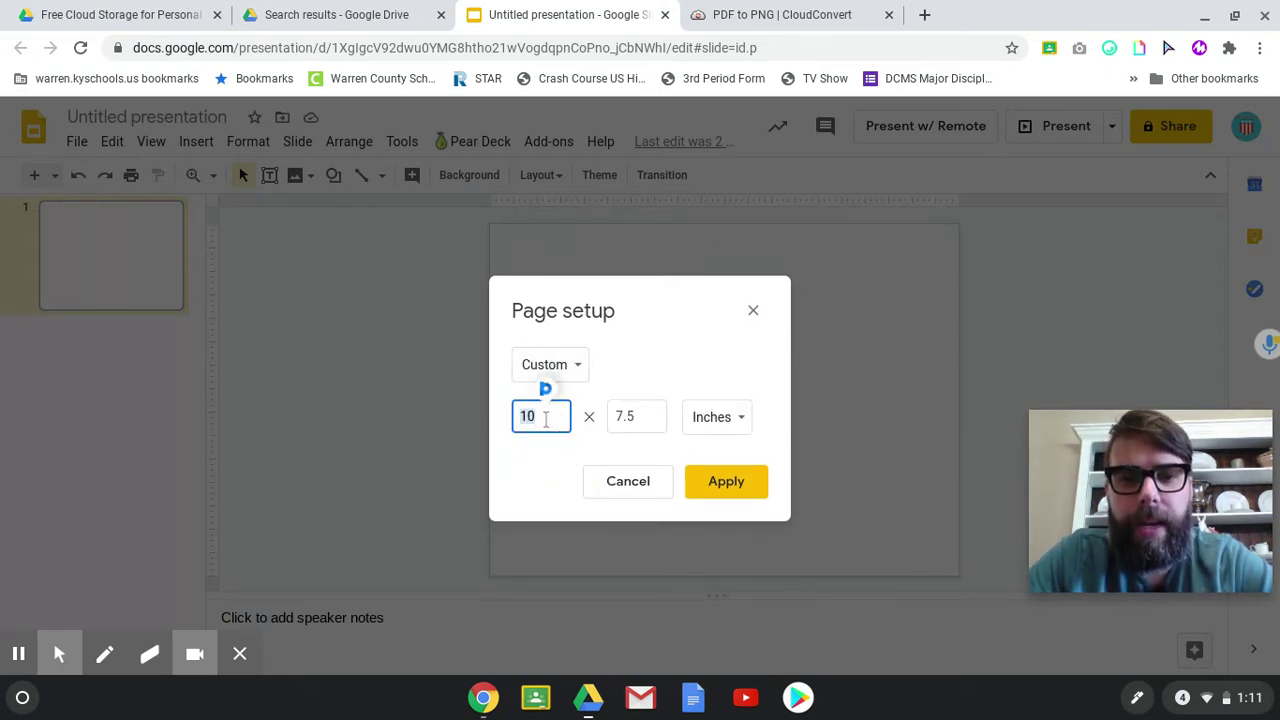
{"action": "type", "text": "7."}
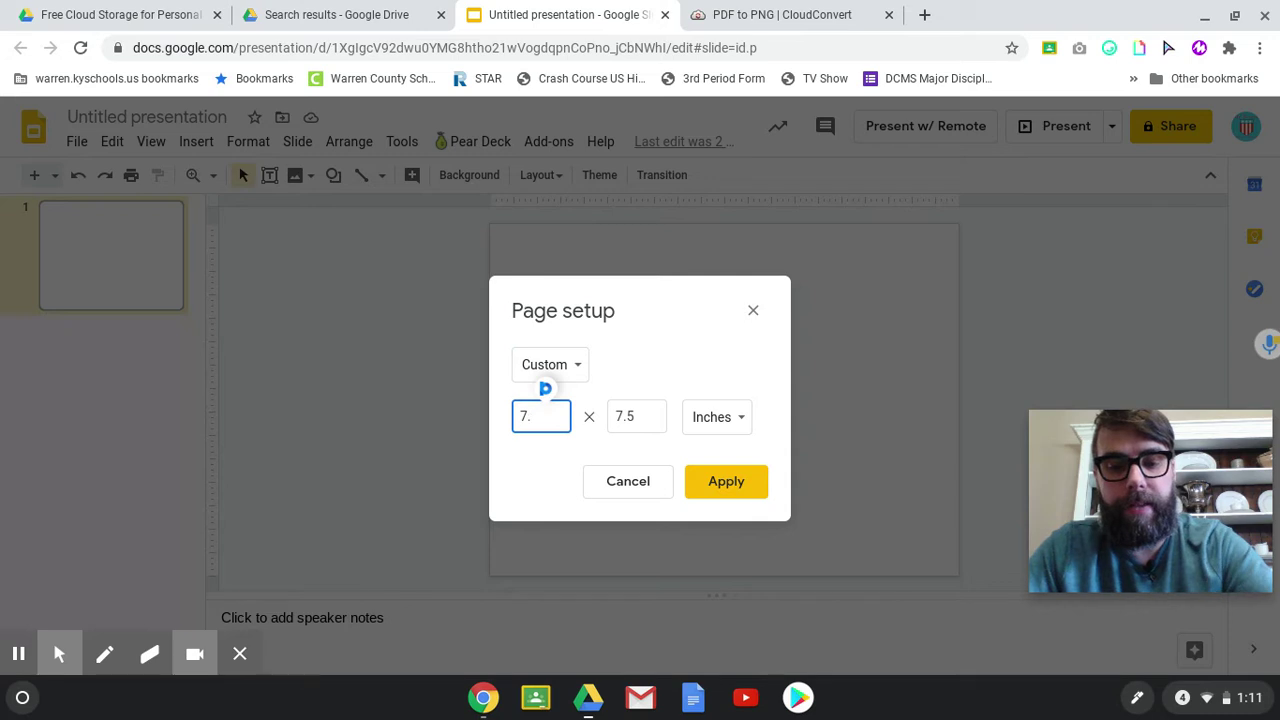
{"action": "type", "text": "5"}
{"action": "left_click", "coordinate": [638, 418]}
{"action": "type", "text": "11"}
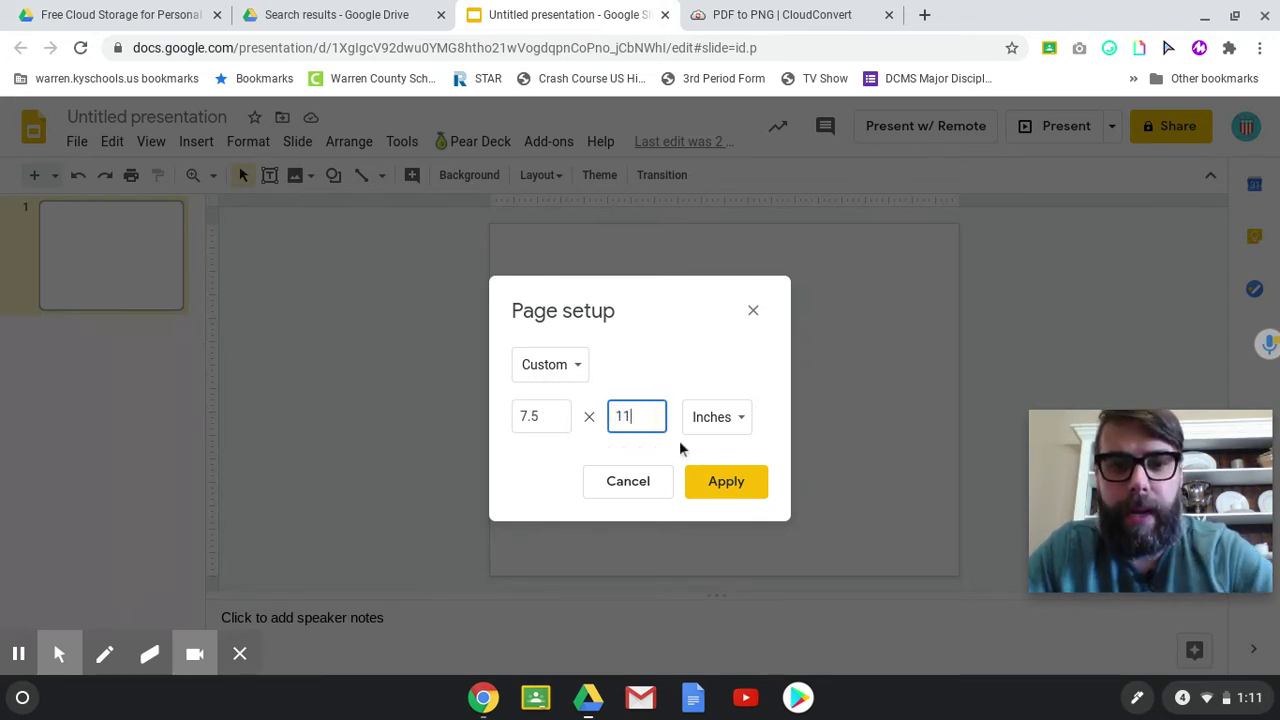
{"action": "left_click", "coordinate": [720, 484]}
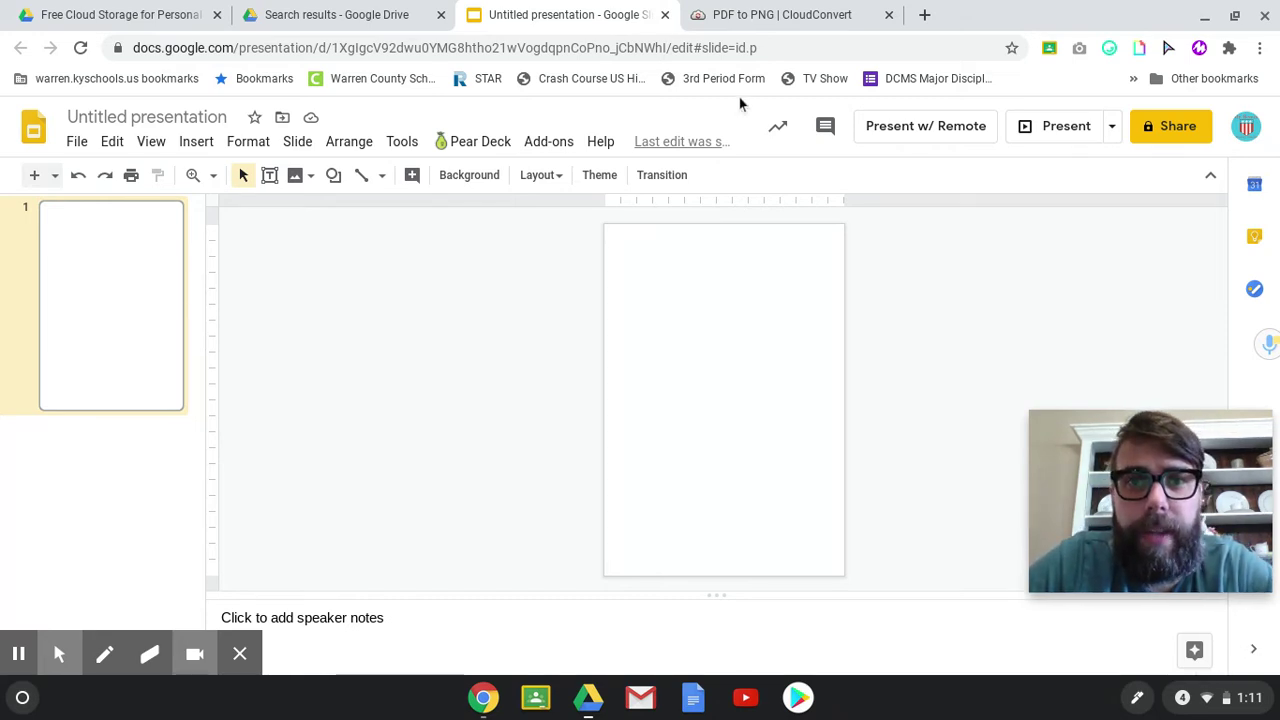
In CloudConvert, load the Andrew Jackson worksheet PDF from recent files.
{"action": "left_click", "coordinate": [737, 14]}
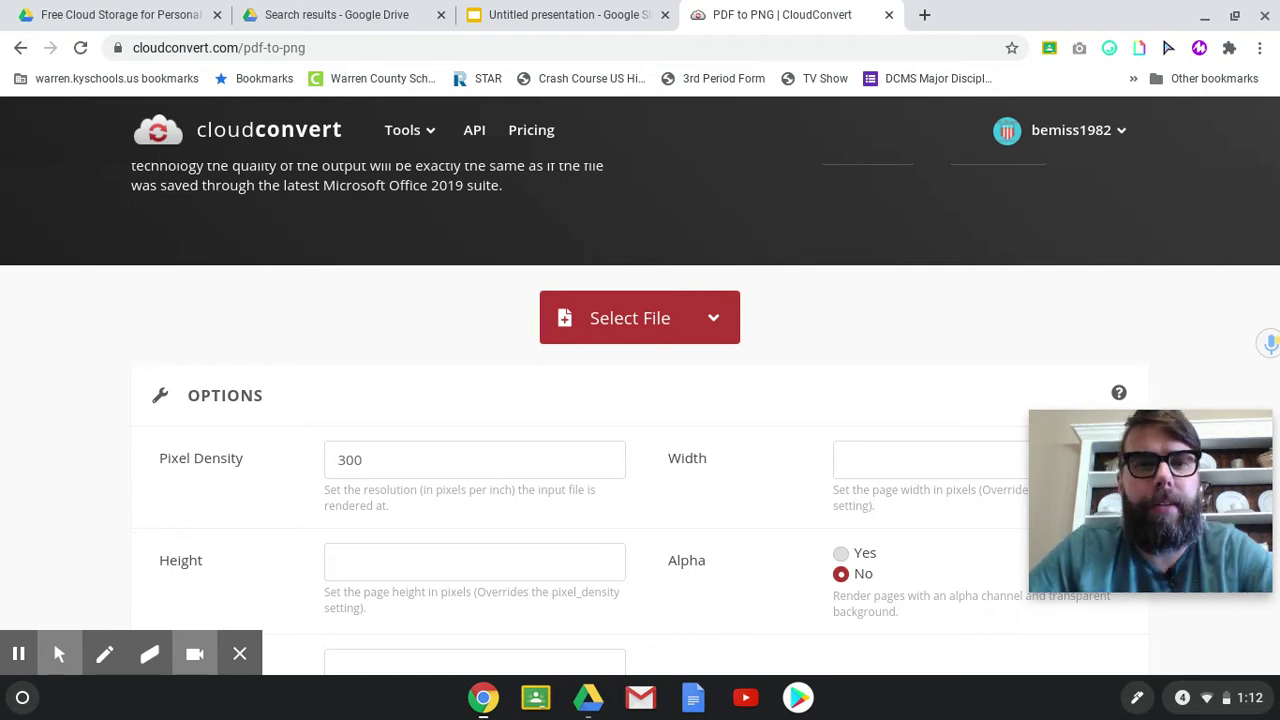
{"action": "left_click", "coordinate": [607, 333]}
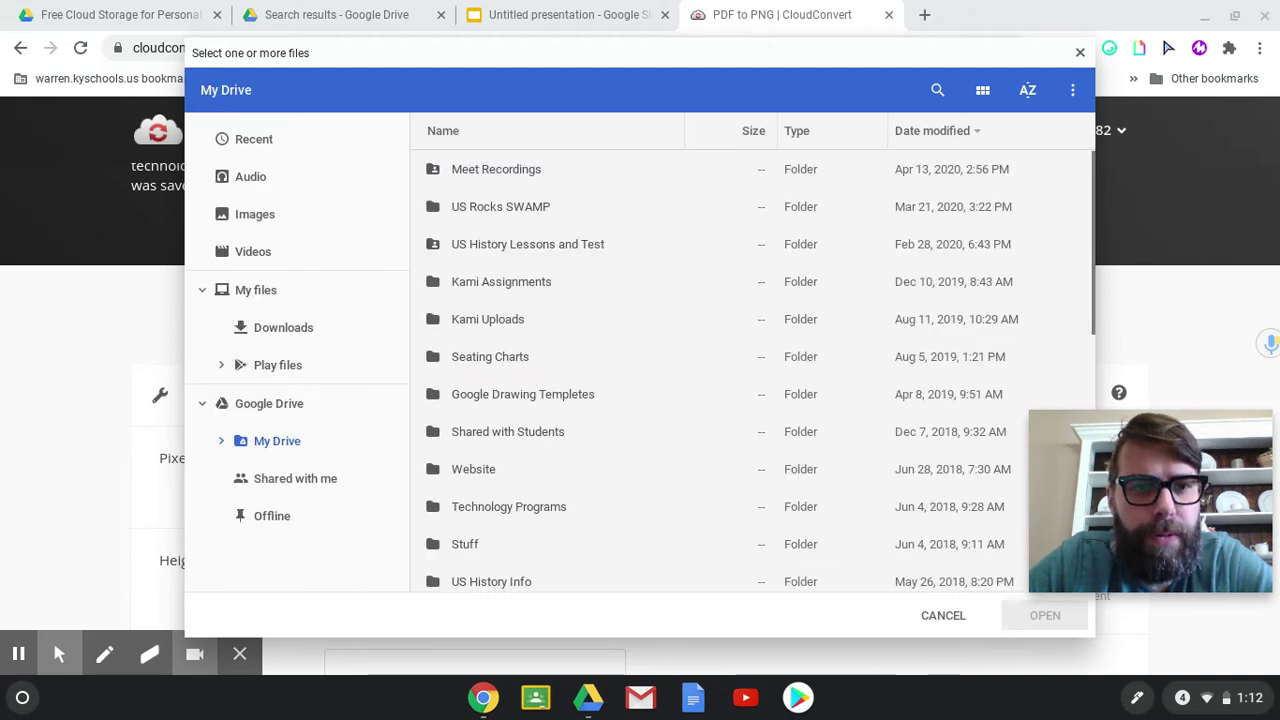
{"action": "left_click", "coordinate": [252, 143]}
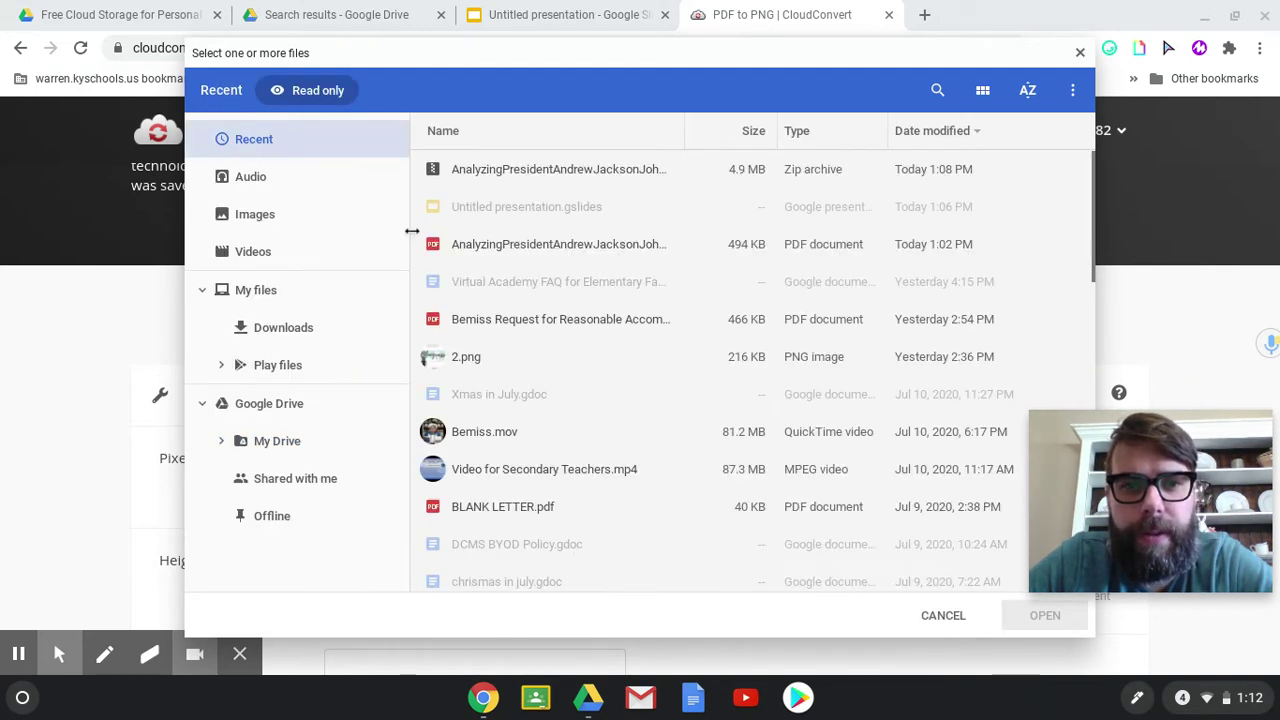
{"action": "left_click", "coordinate": [488, 244]}
{"action": "left_click", "coordinate": [1043, 617]}
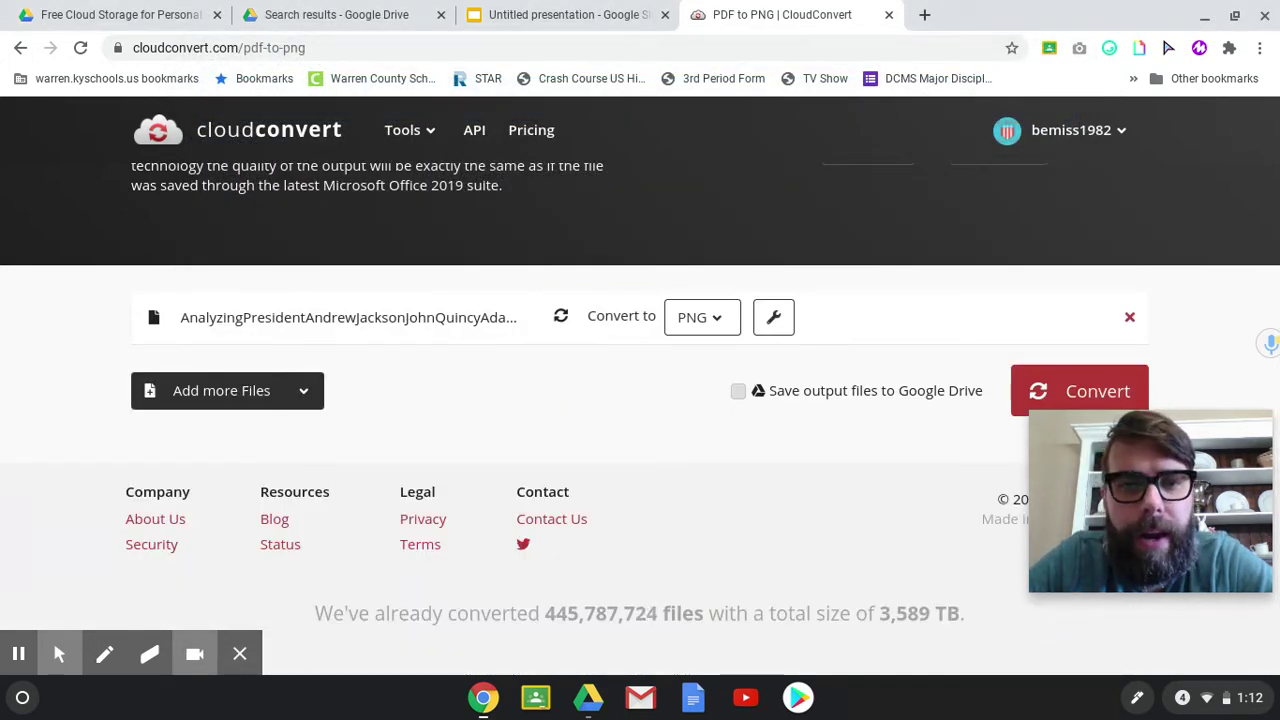
Keep PNG as the output, save output files to Google Drive, and start converting.
{"action": "left_click", "coordinate": [703, 325]}
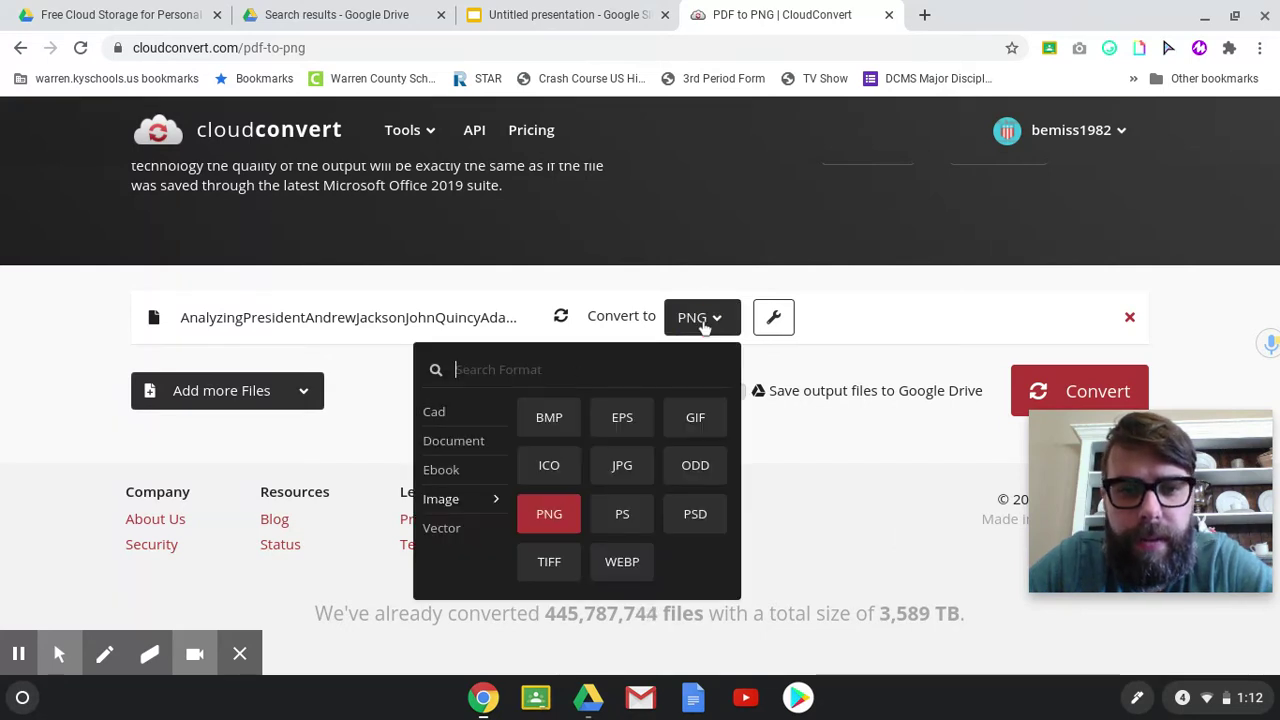
{"action": "left_click", "coordinate": [530, 514]}
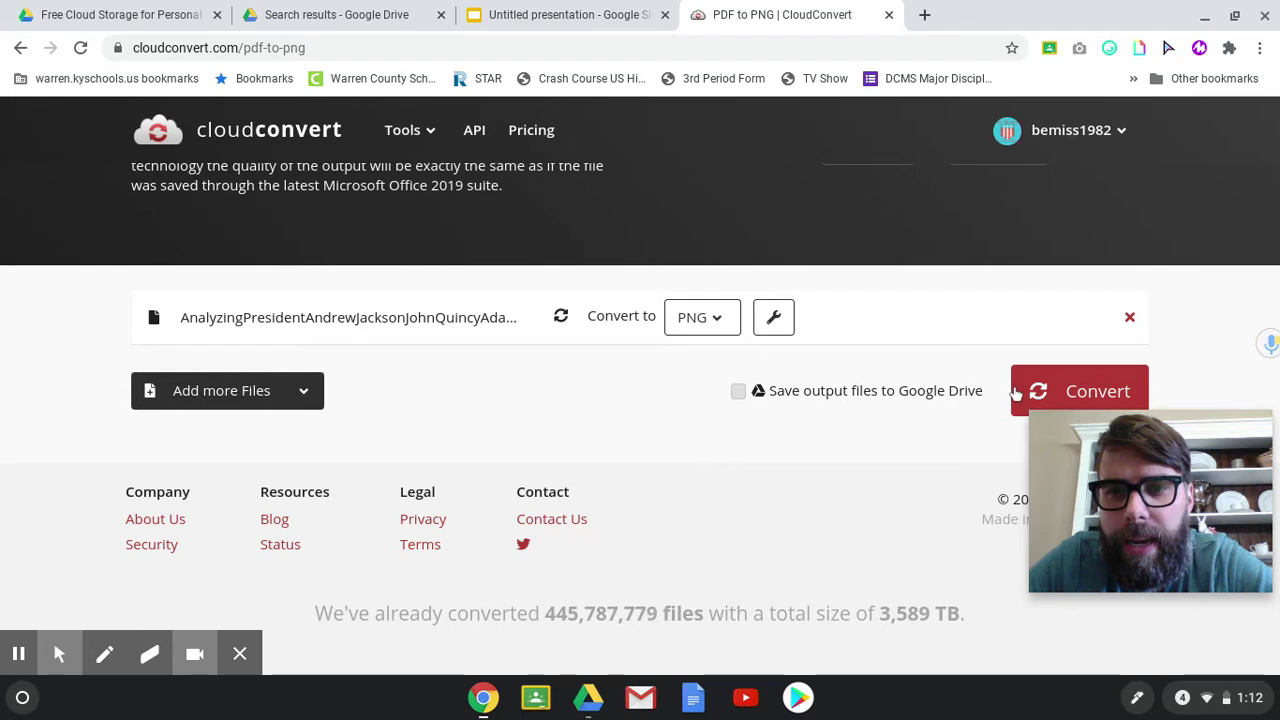
{"action": "left_click", "coordinate": [737, 393]}
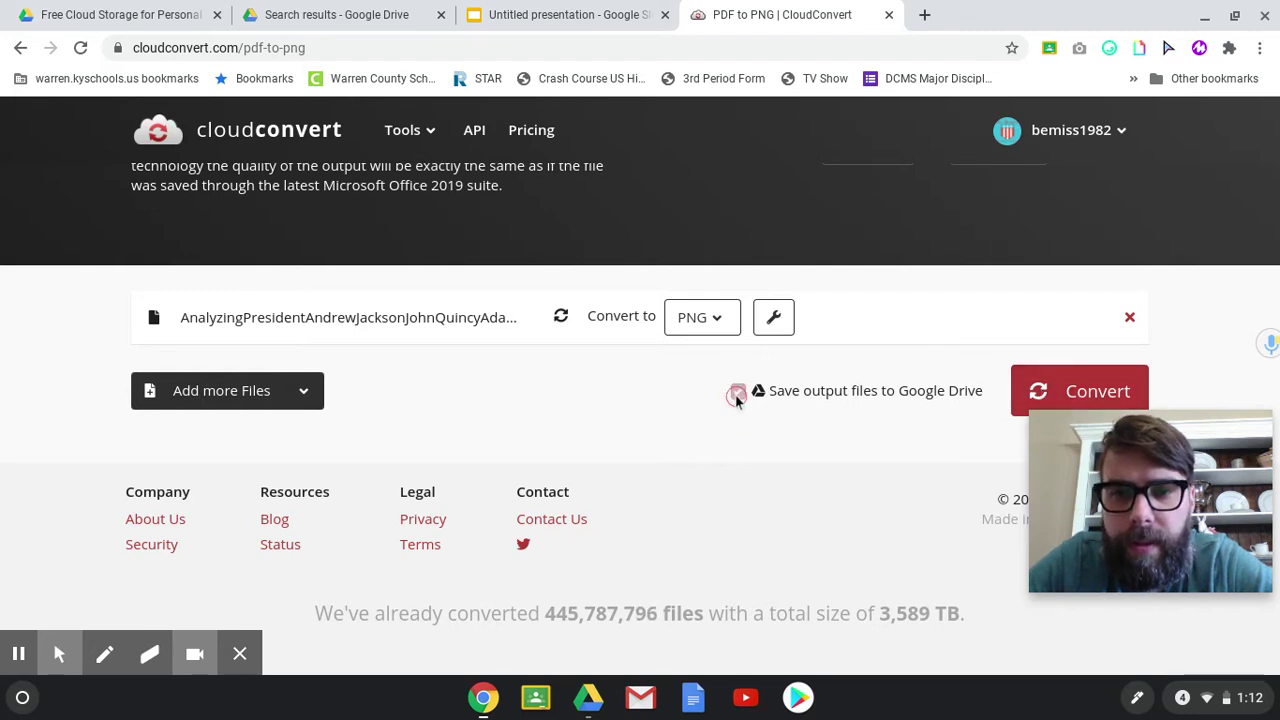
{"action": "left_click", "coordinate": [1069, 391]}
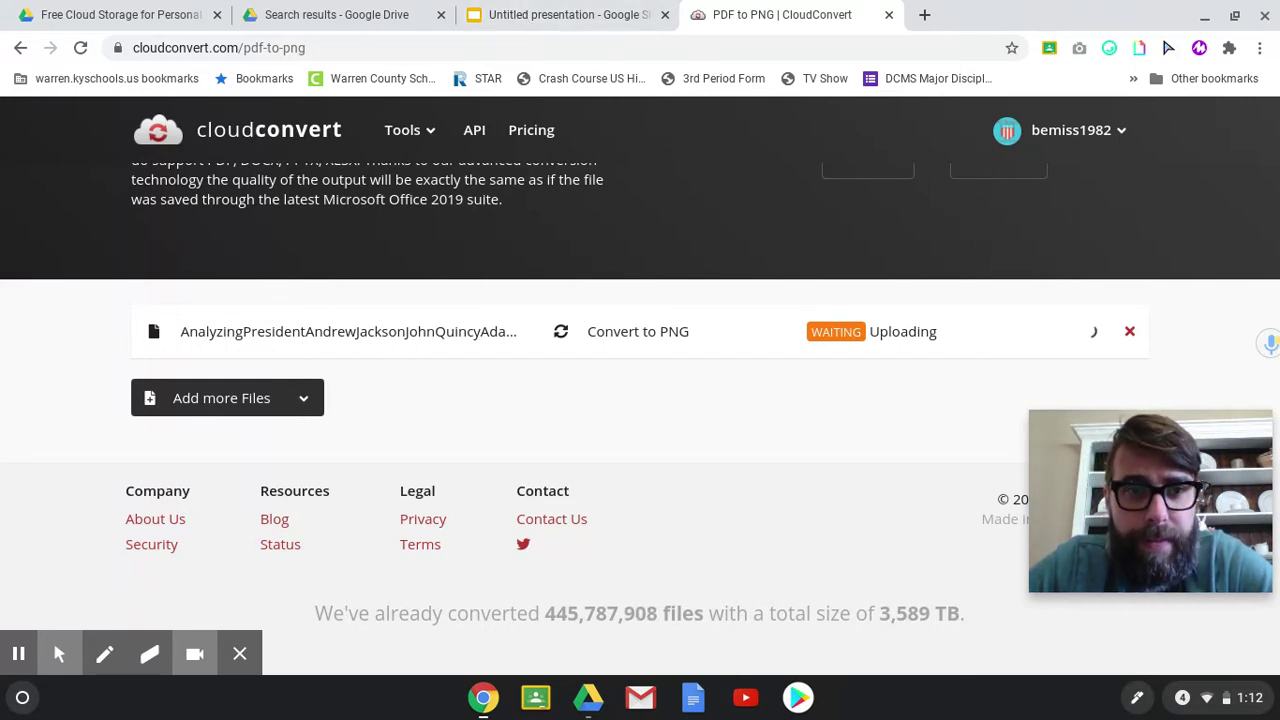
Return to the Untitled presentation while the PDF converts.
{"action": "left_click", "coordinate": [507, 18]}
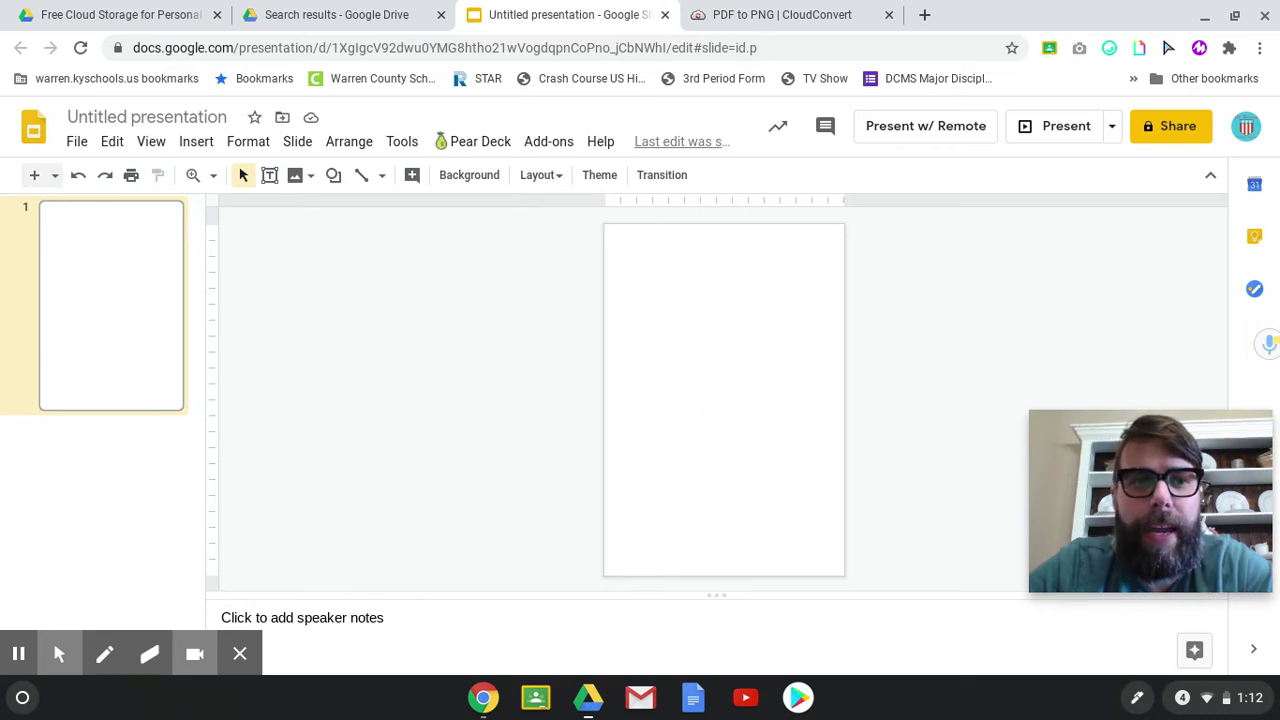
{"action": "left_click", "coordinate": [269, 175]}
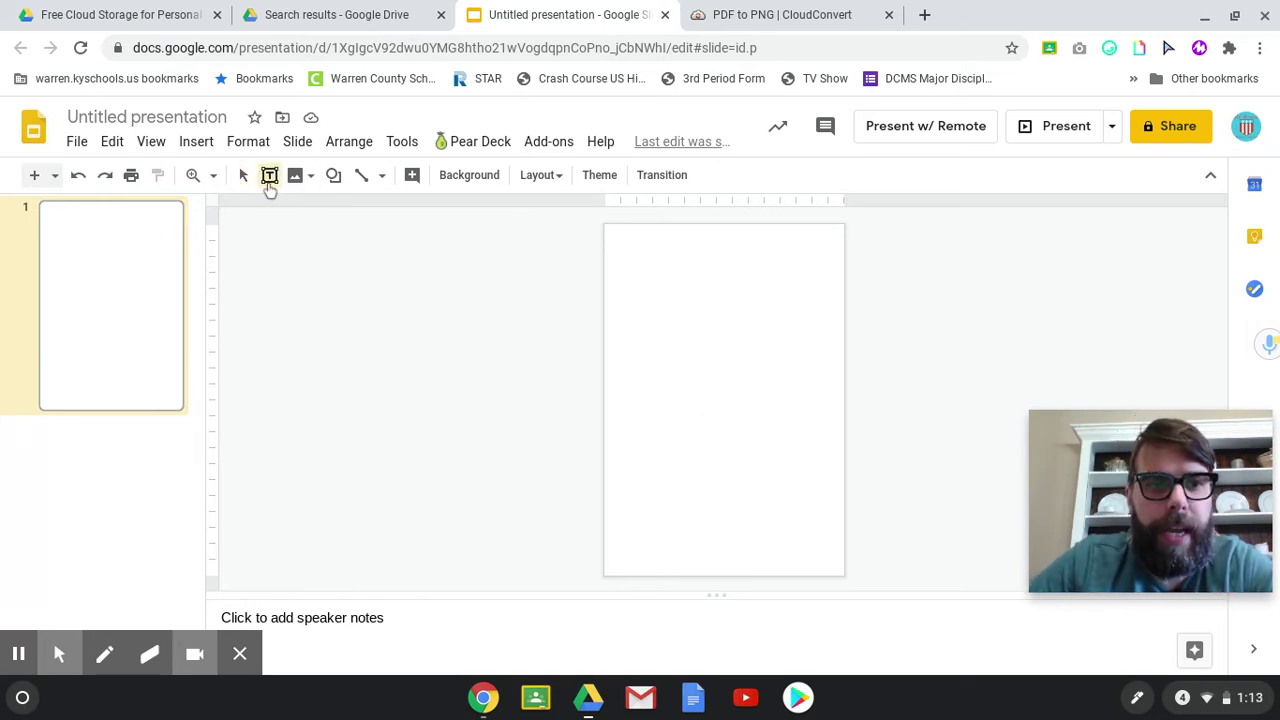
{"action": "left_click_drag", "start_coordinate": [626, 279], "coordinate": [787, 347]}
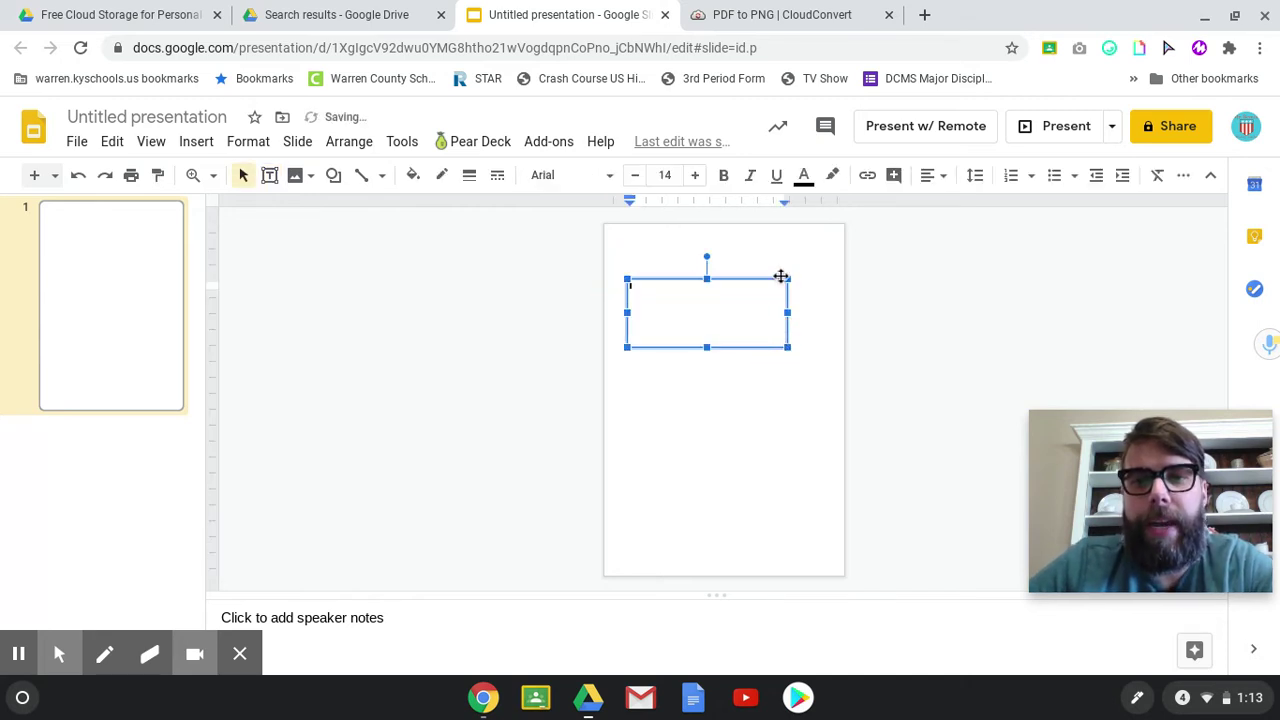
{"action": "key", "text": "ctrl+z"}
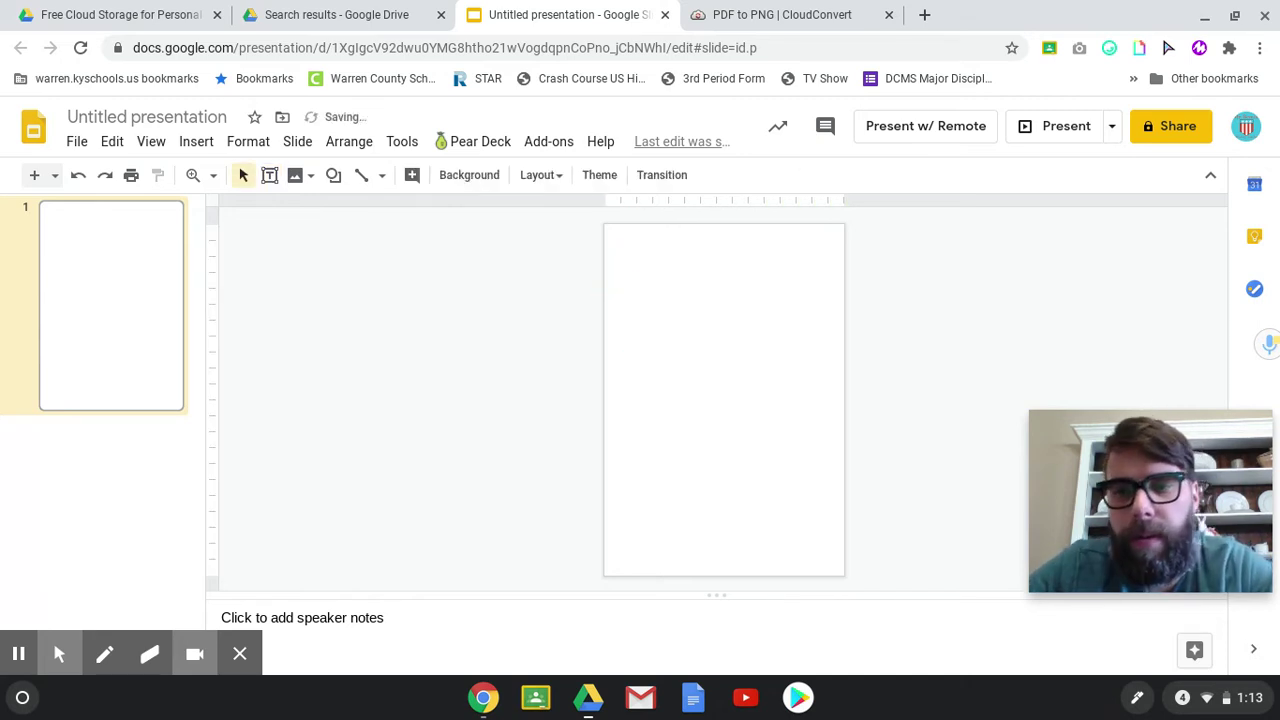
{"action": "left_click", "coordinate": [785, 17]}
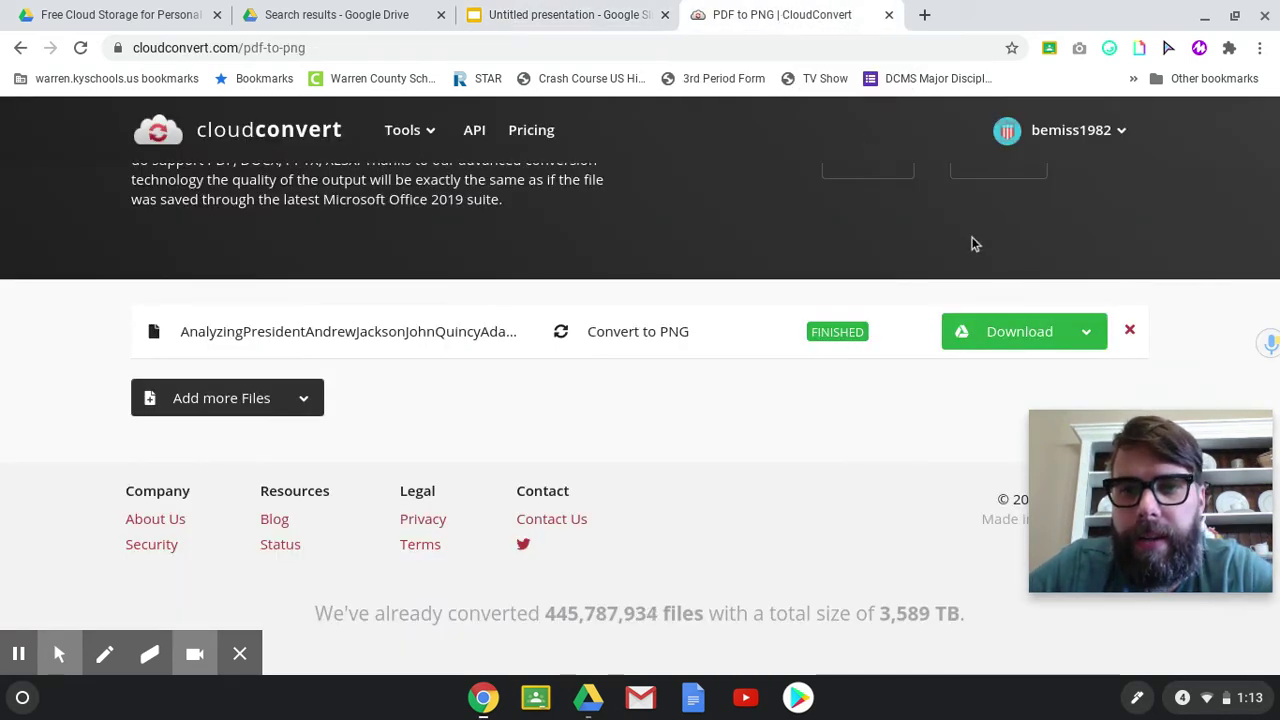
Preview the converted worksheet PNG in Google Drive, then go back to the presentation.
{"action": "left_click", "coordinate": [980, 335]}
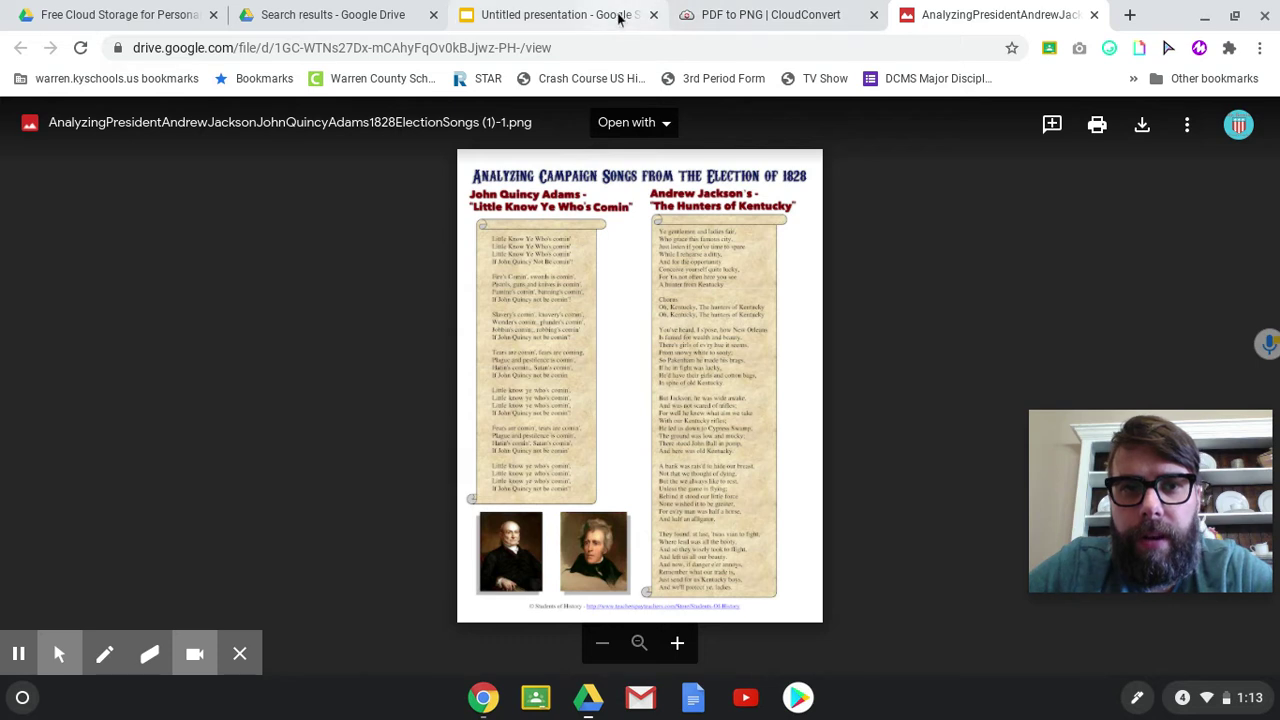
{"action": "left_click", "coordinate": [560, 15]}
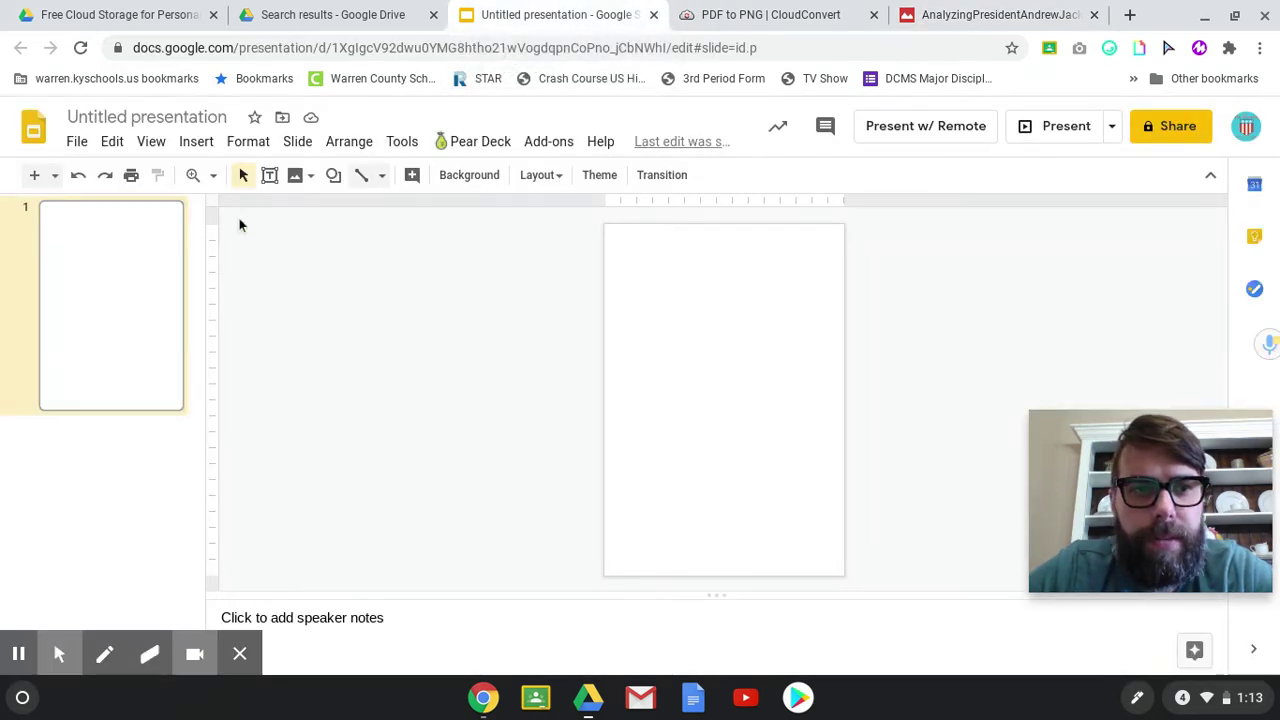
Add a second slide and delete its title placeholder.
{"action": "left_click", "coordinate": [84, 150]}
{"action": "mouse_move", "coordinate": [313, 145]}
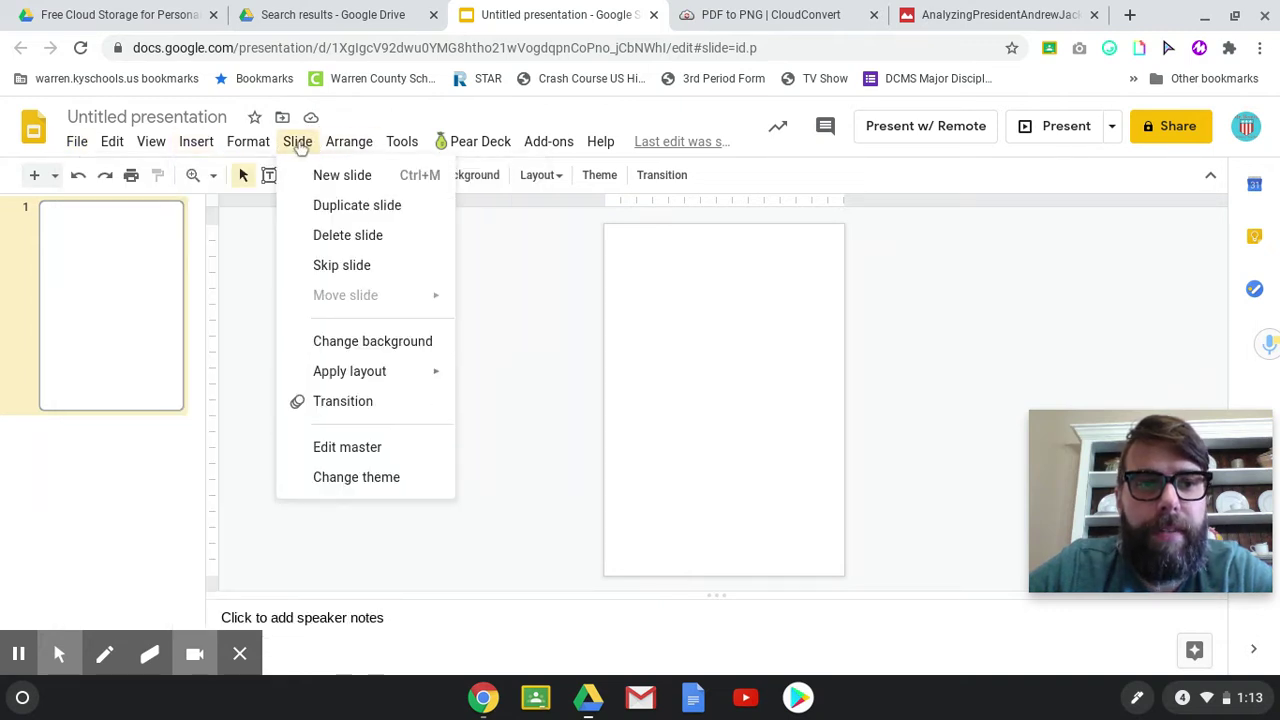
{"action": "left_click", "coordinate": [312, 177]}
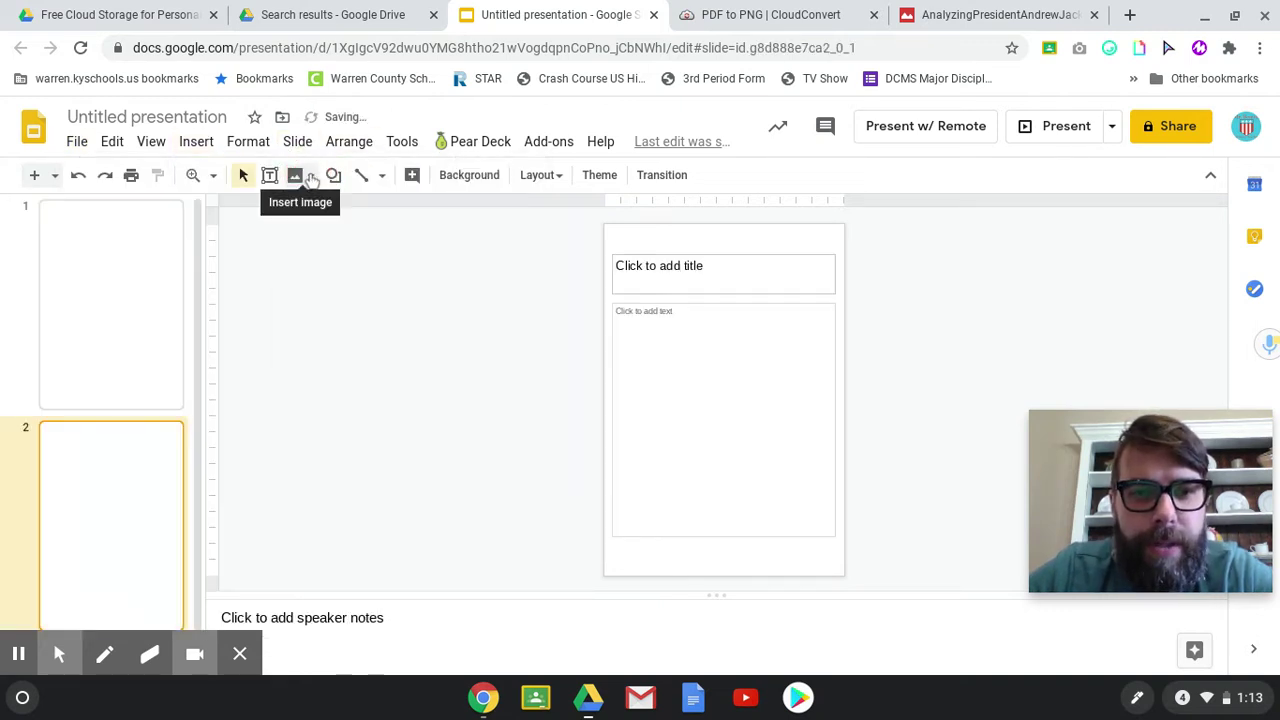
{"action": "left_click", "coordinate": [765, 258]}
{"action": "key", "text": "Delete"}
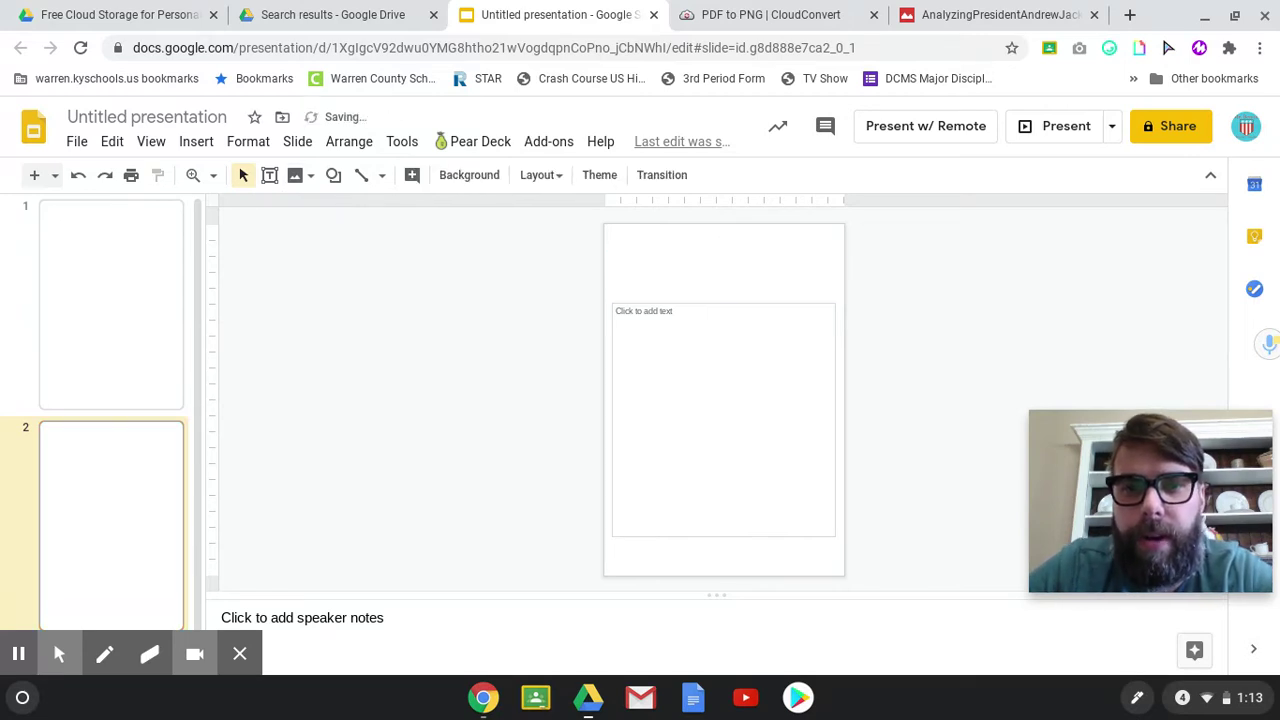
{"action": "left_click", "coordinate": [771, 307]}
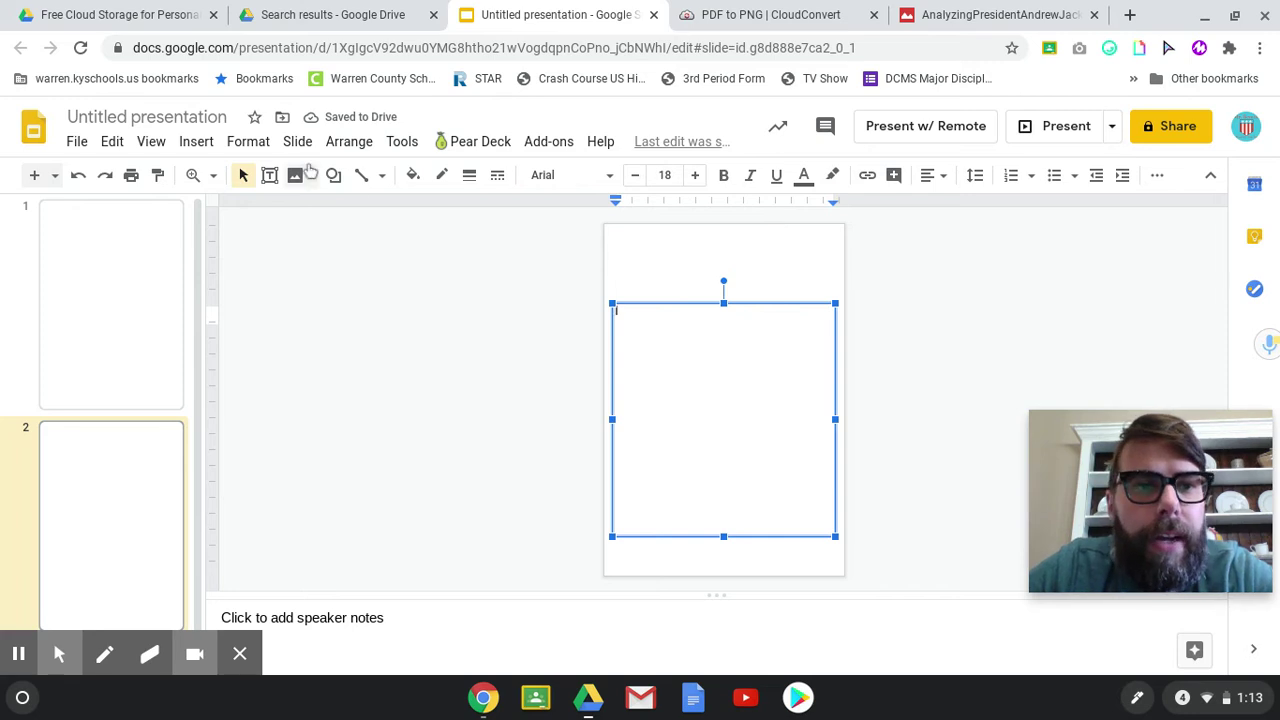
Set slide 1's background to the lyrics worksheet image from Google Drive.
{"action": "left_click", "coordinate": [177, 280]}
{"action": "left_click", "coordinate": [297, 141]}
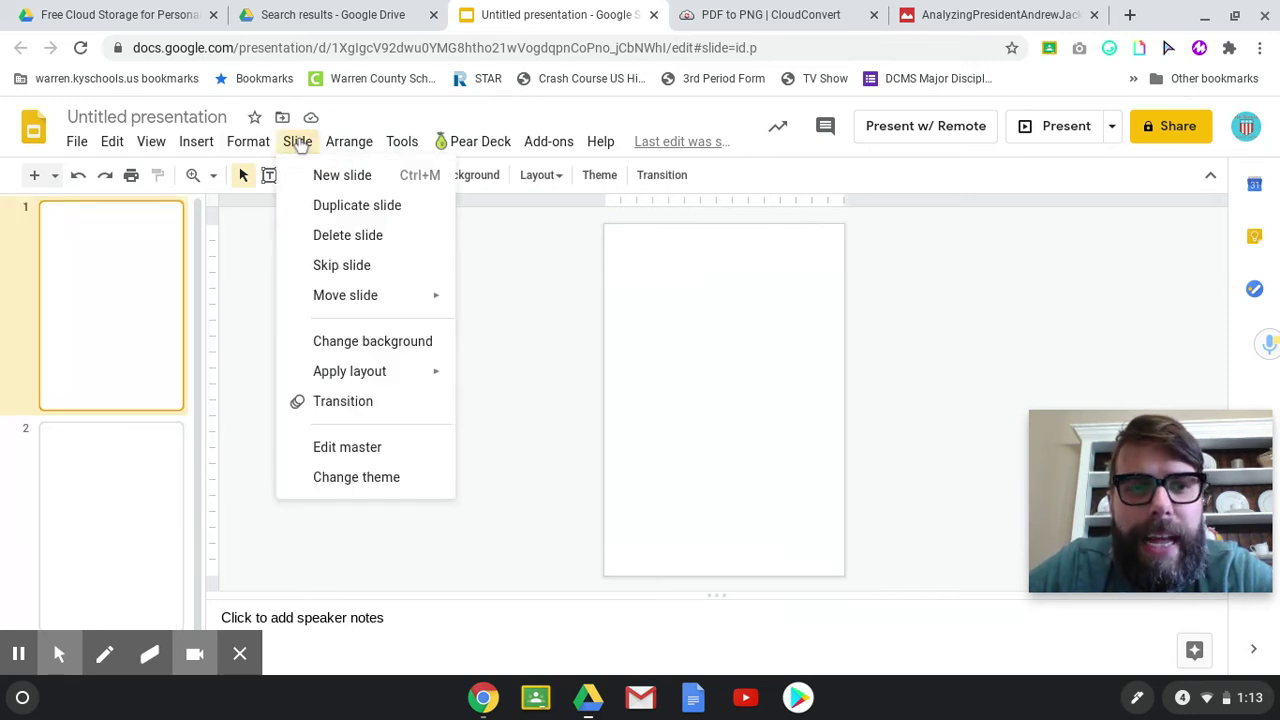
{"action": "left_click", "coordinate": [405, 345]}
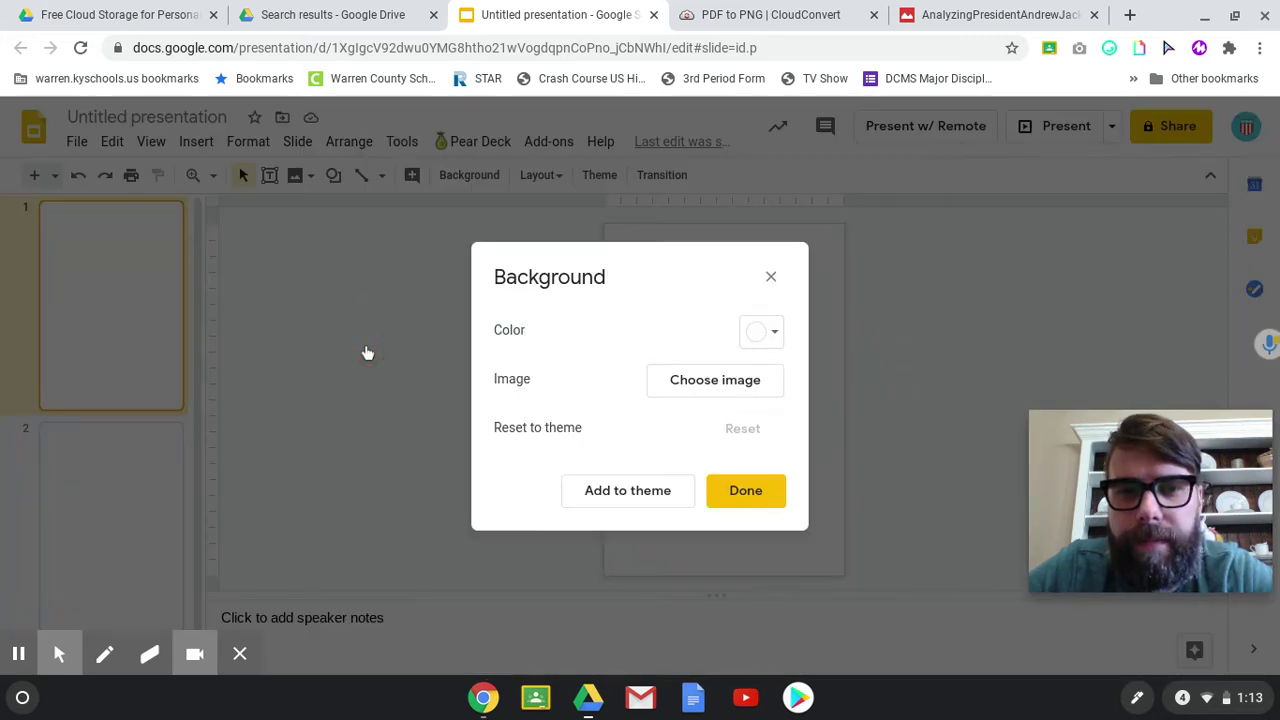
{"action": "left_click", "coordinate": [710, 385]}
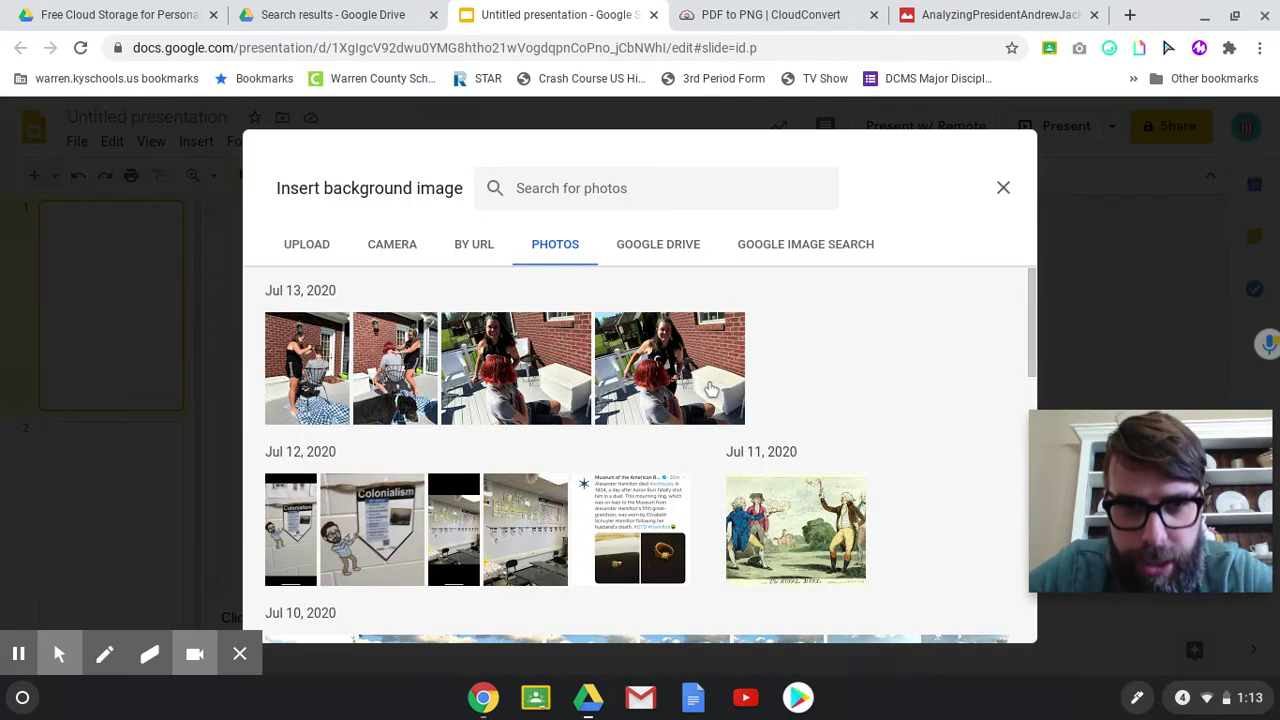
{"action": "left_click", "coordinate": [303, 246]}
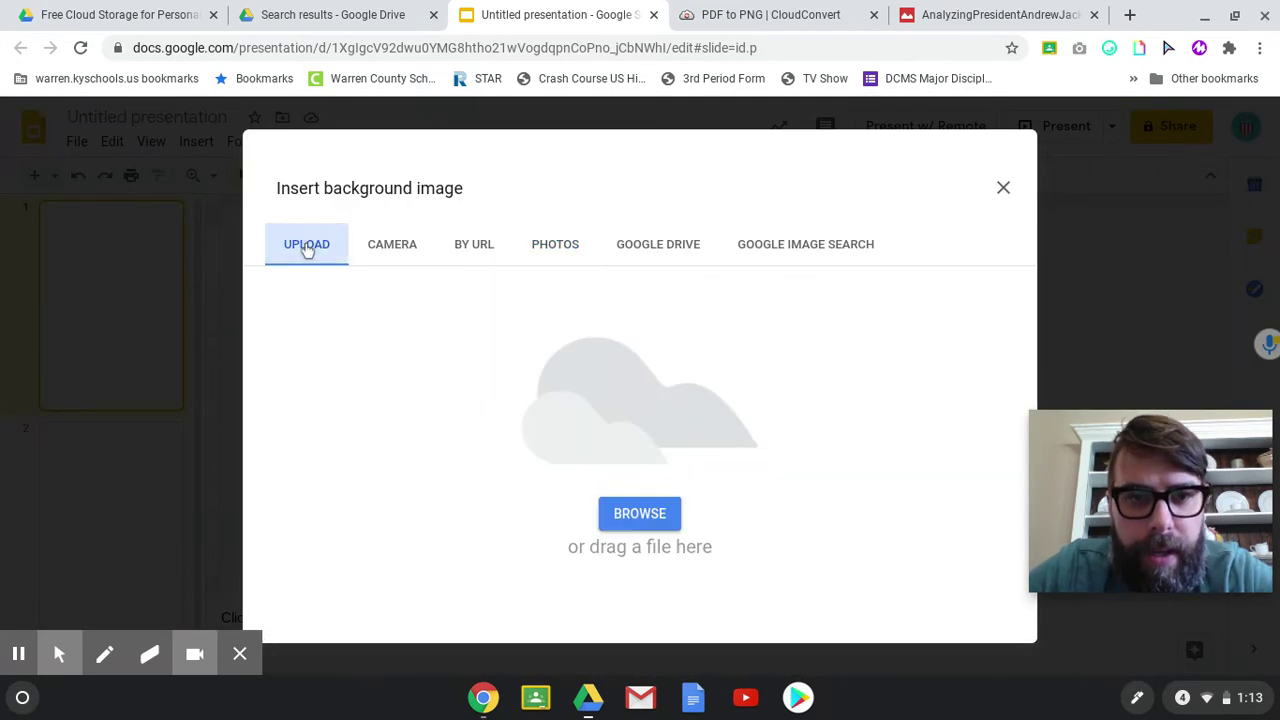
{"action": "left_click", "coordinate": [652, 245]}
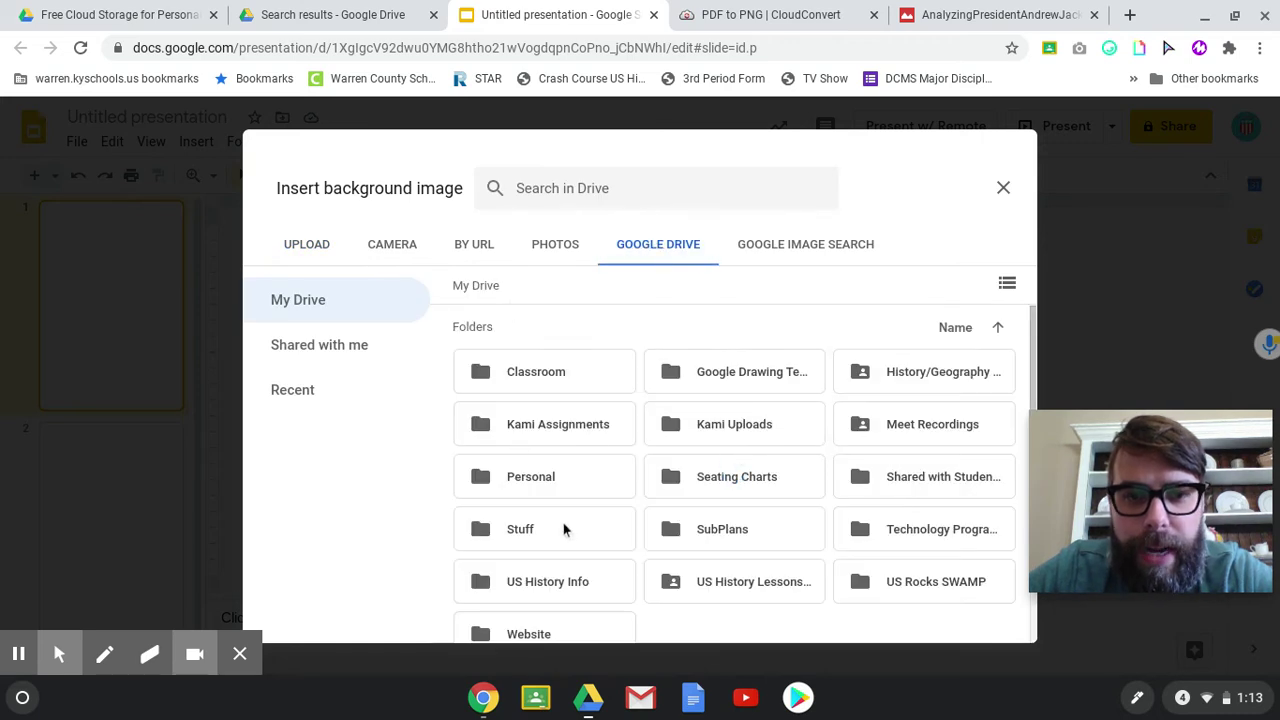
{"action": "scroll", "coordinate": [560, 520], "scroll_direction": "down", "scroll_amount": 5}
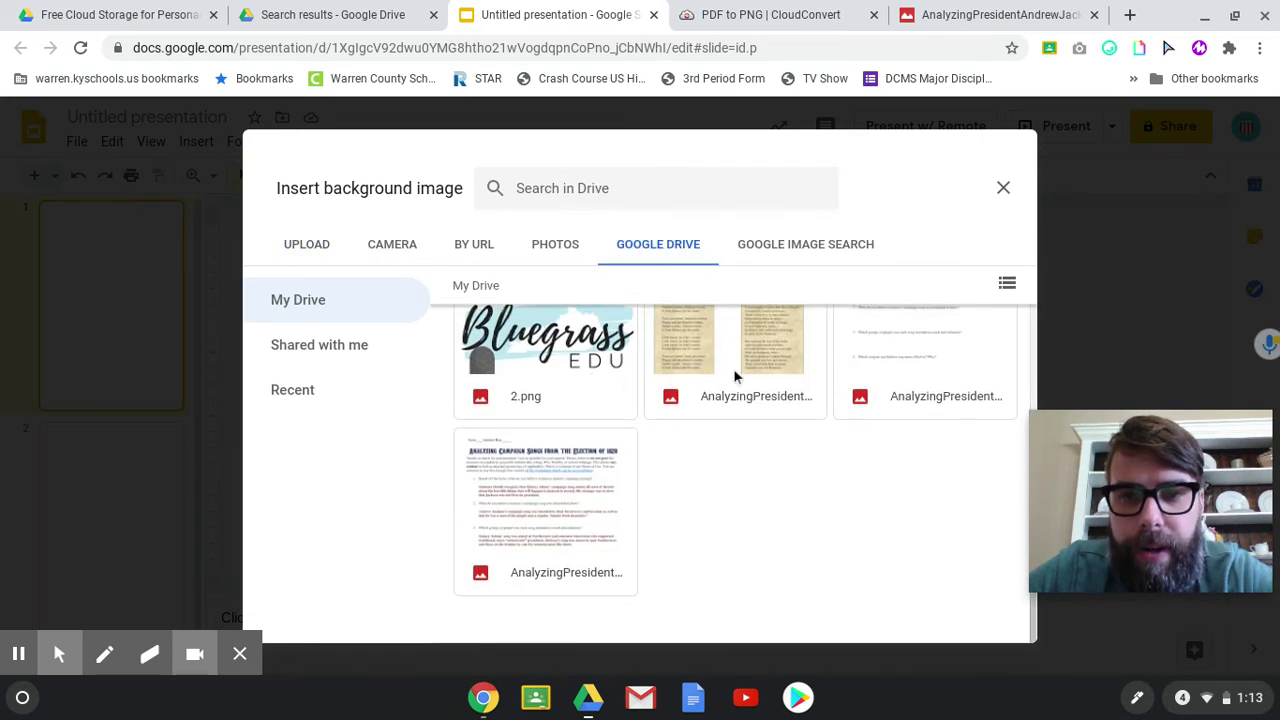
{"action": "scroll", "coordinate": [730, 372], "scroll_direction": "up", "scroll_amount": 1}
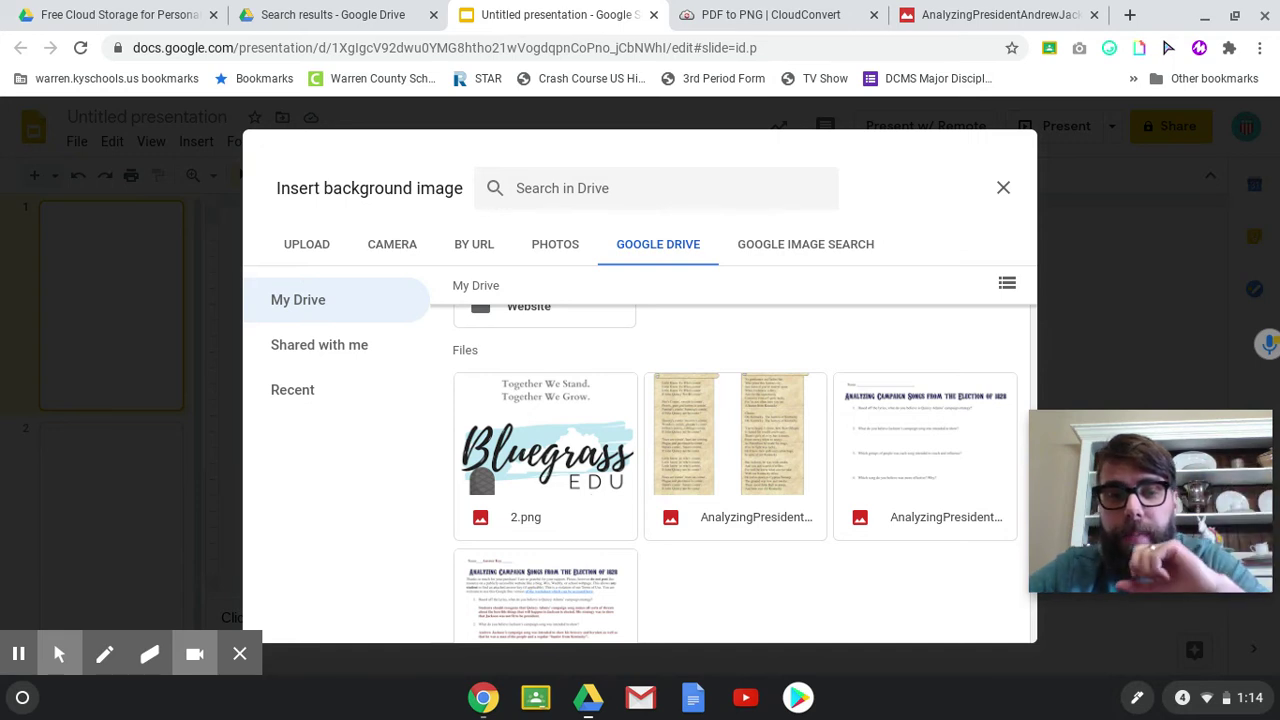
{"action": "left_click", "coordinate": [739, 410]}
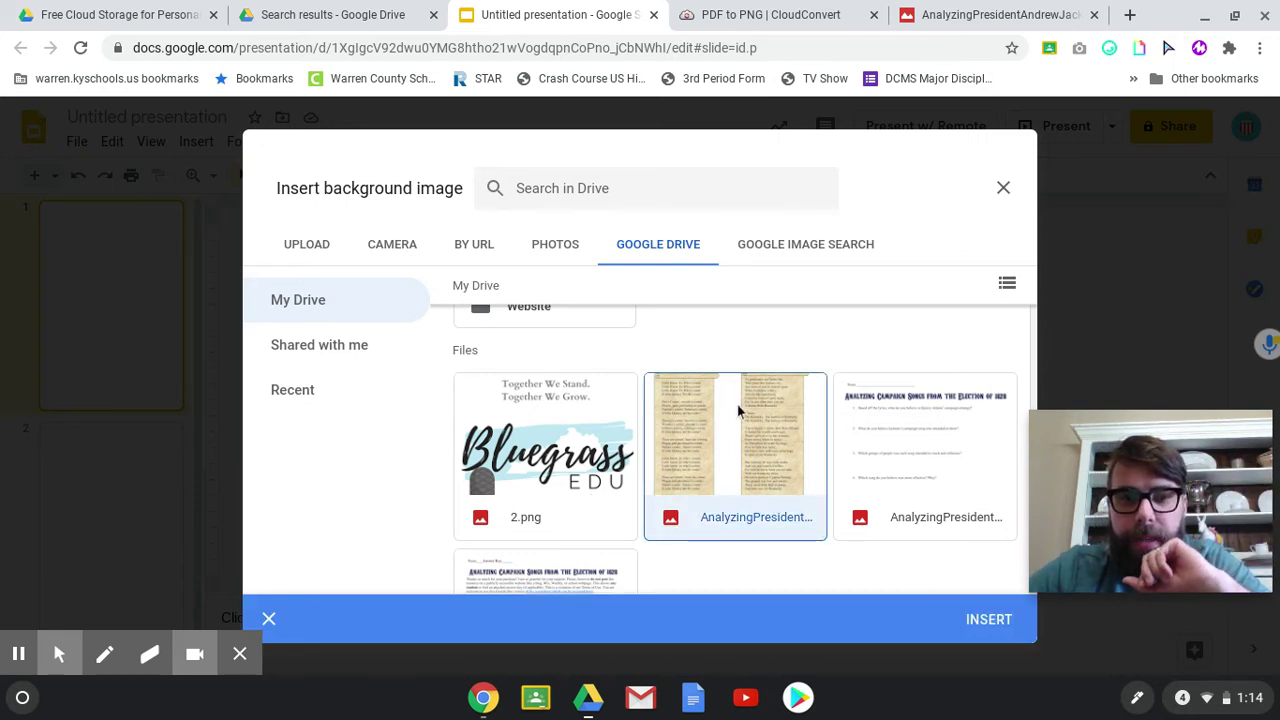
{"action": "left_click", "coordinate": [984, 617]}
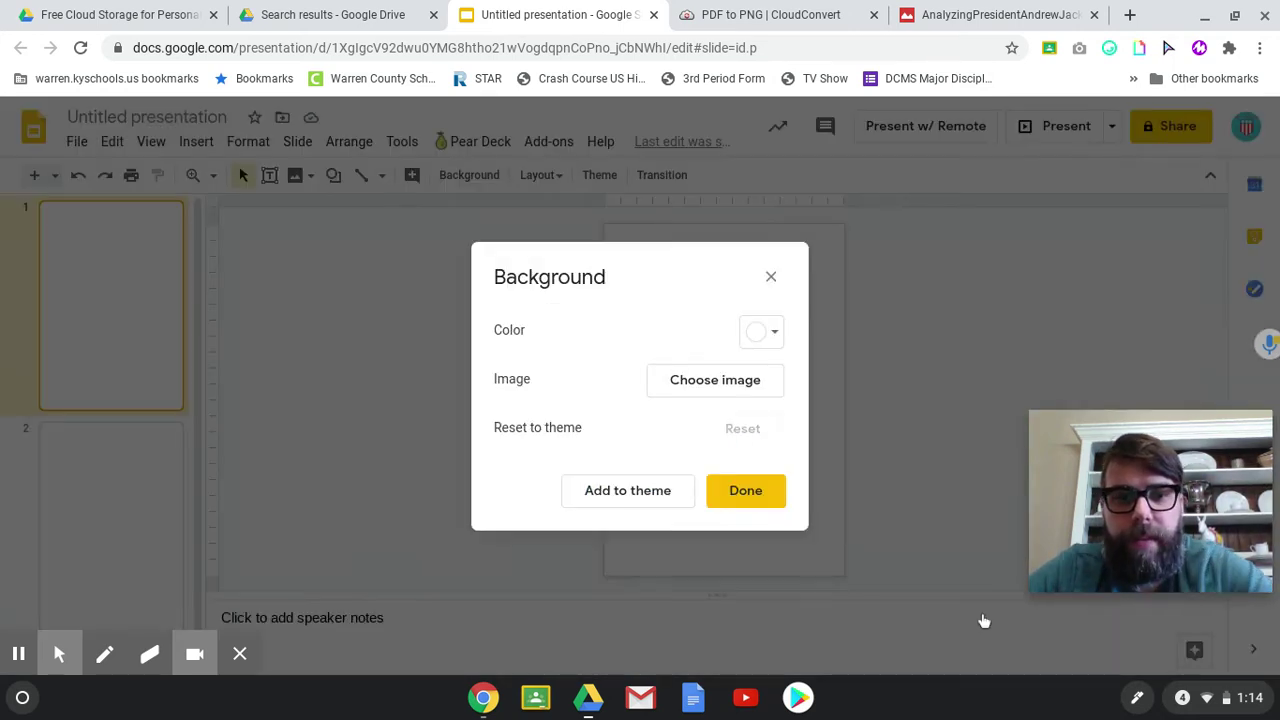
{"action": "left_click", "coordinate": [759, 494]}
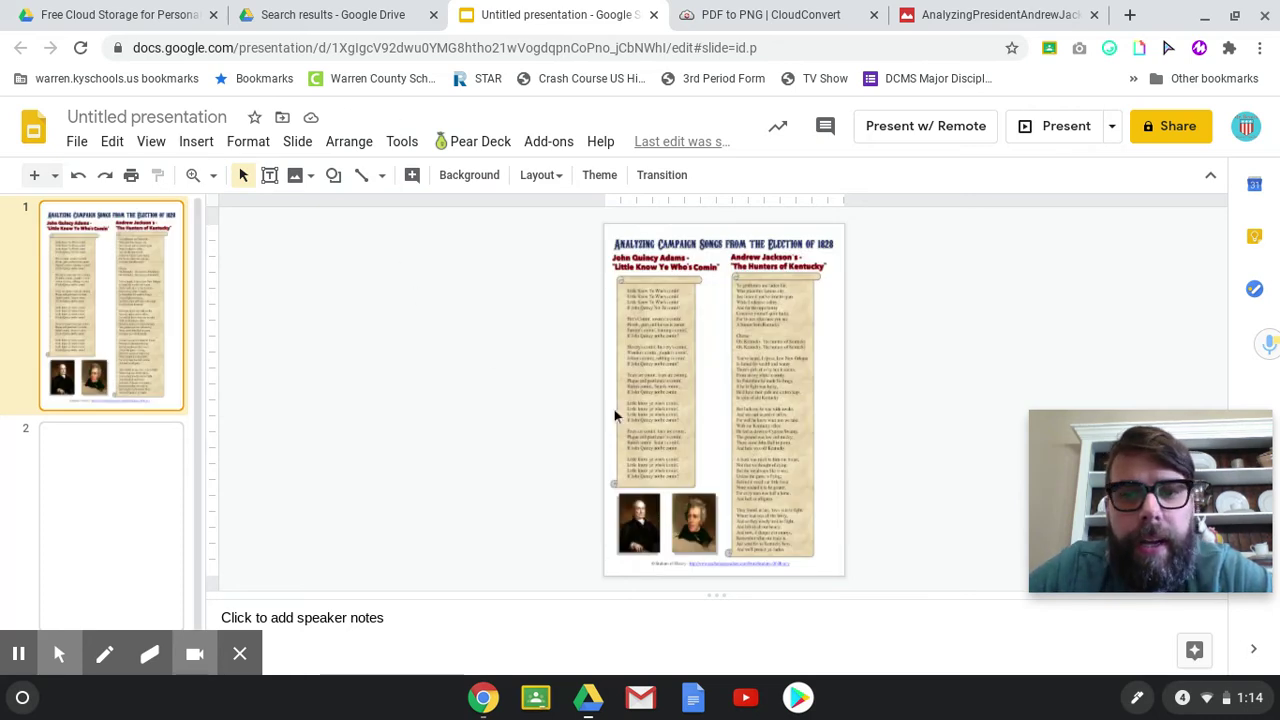
{"action": "left_click", "coordinate": [83, 514]}
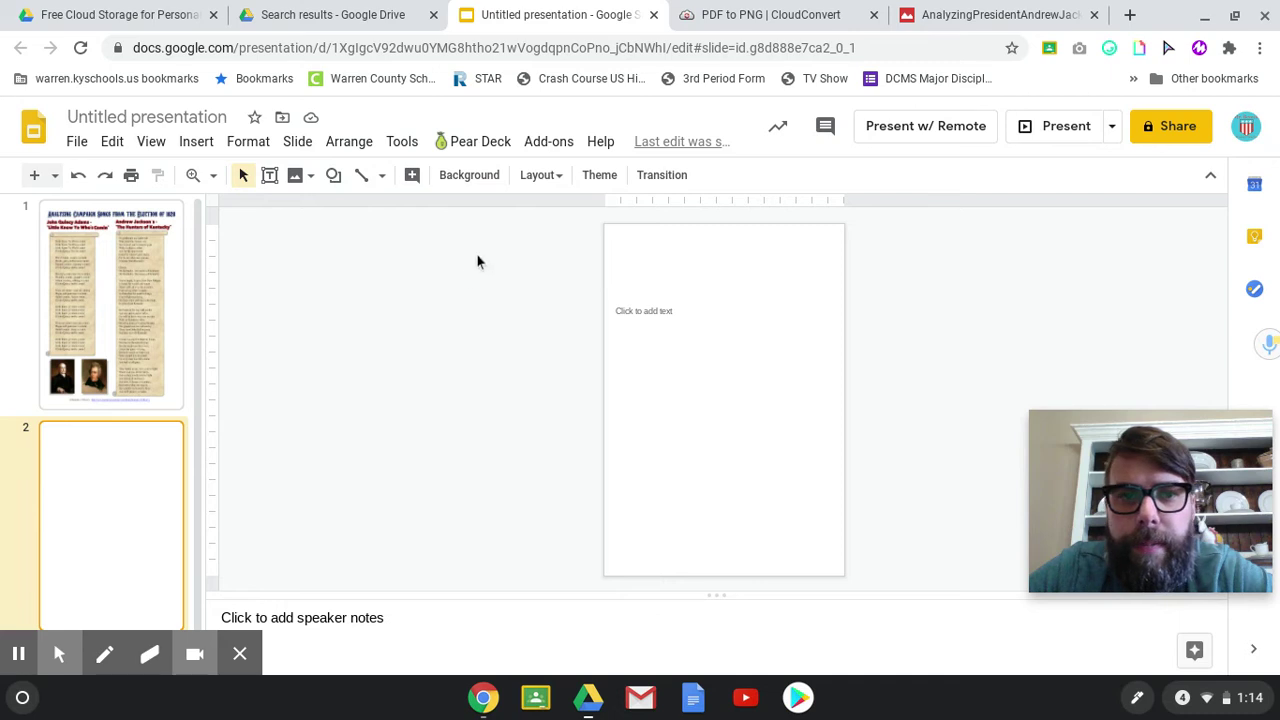
Set slide 2's background to the campaign songs questions worksheet image.
{"action": "left_click", "coordinate": [305, 143]}
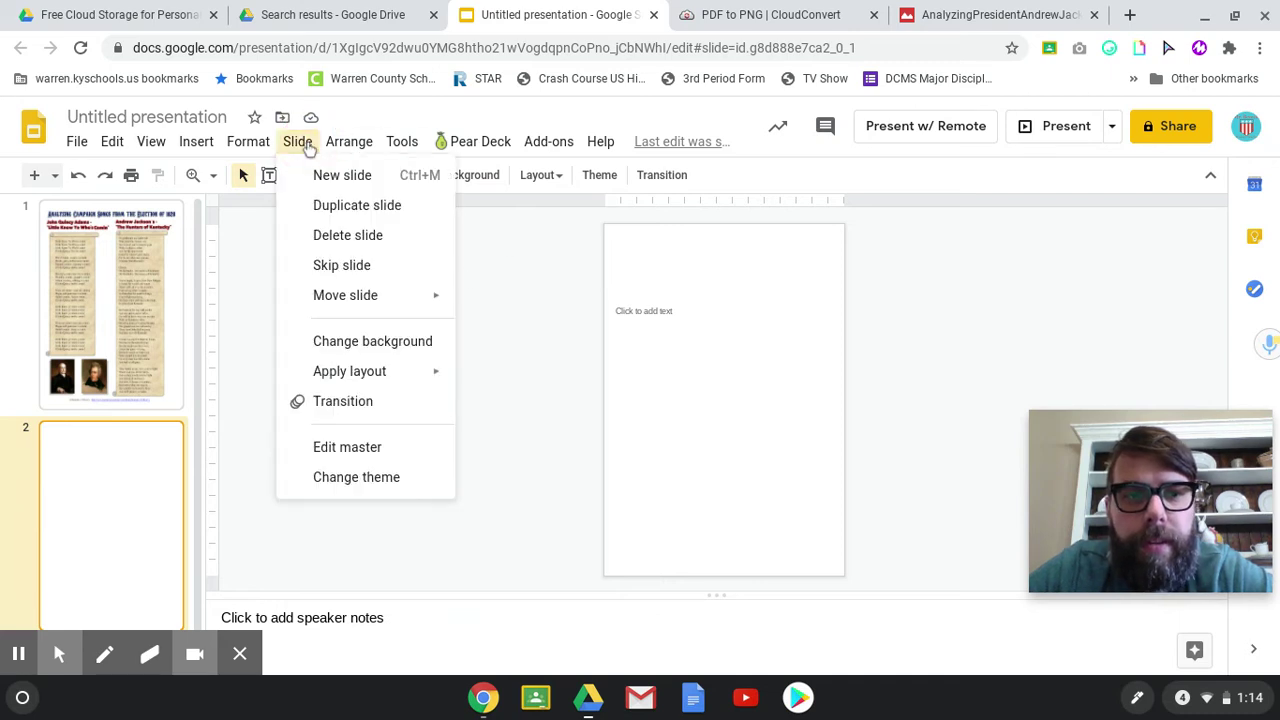
{"action": "left_click", "coordinate": [389, 343]}
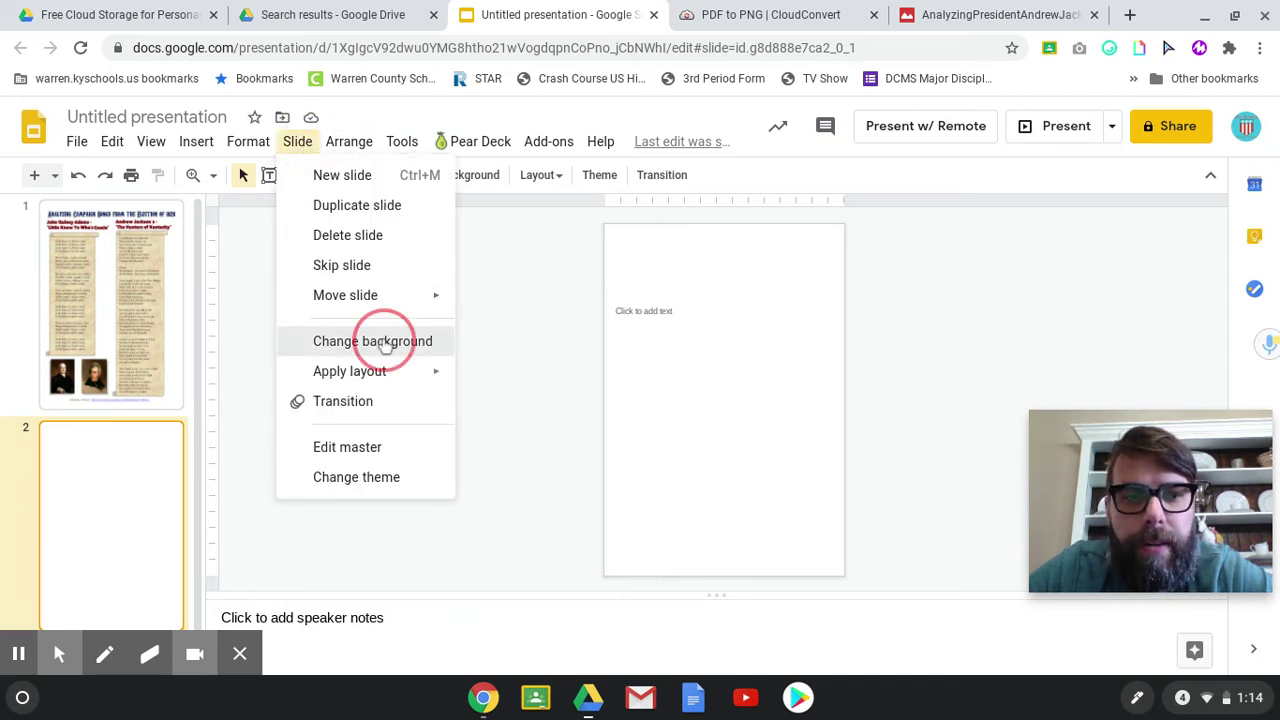
{"action": "left_click", "coordinate": [761, 393]}
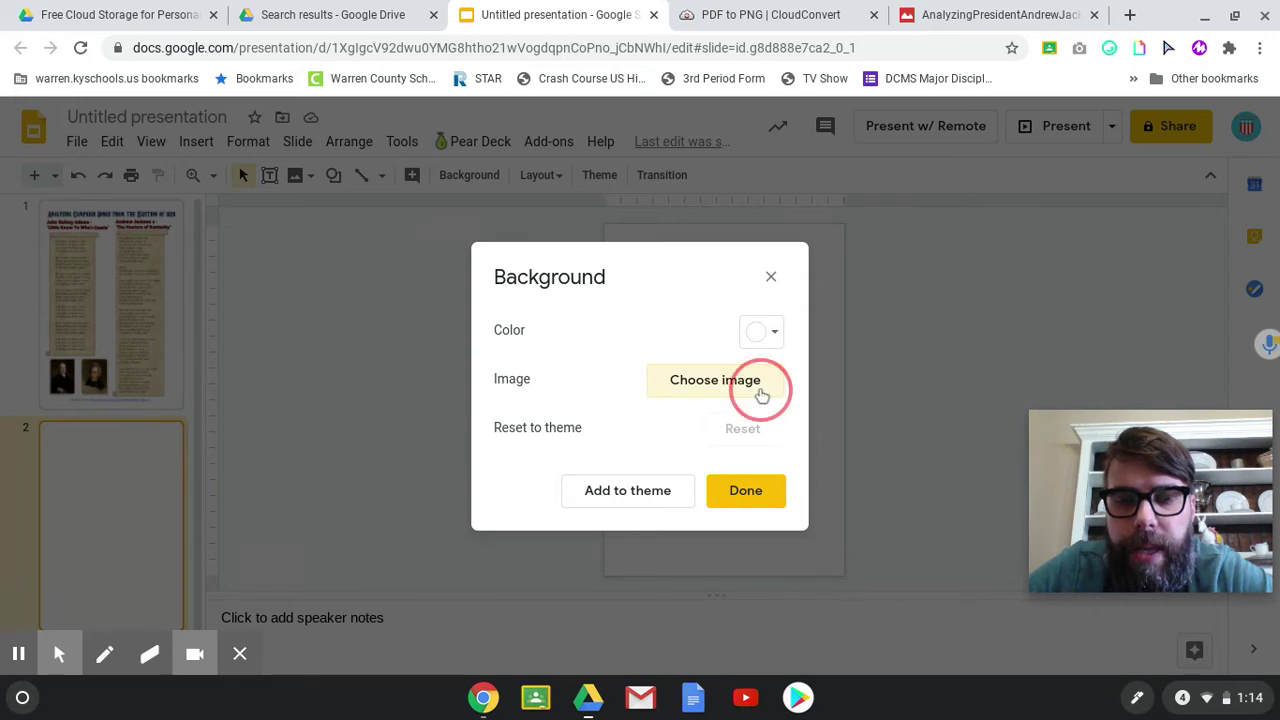
{"action": "left_click", "coordinate": [912, 463]}
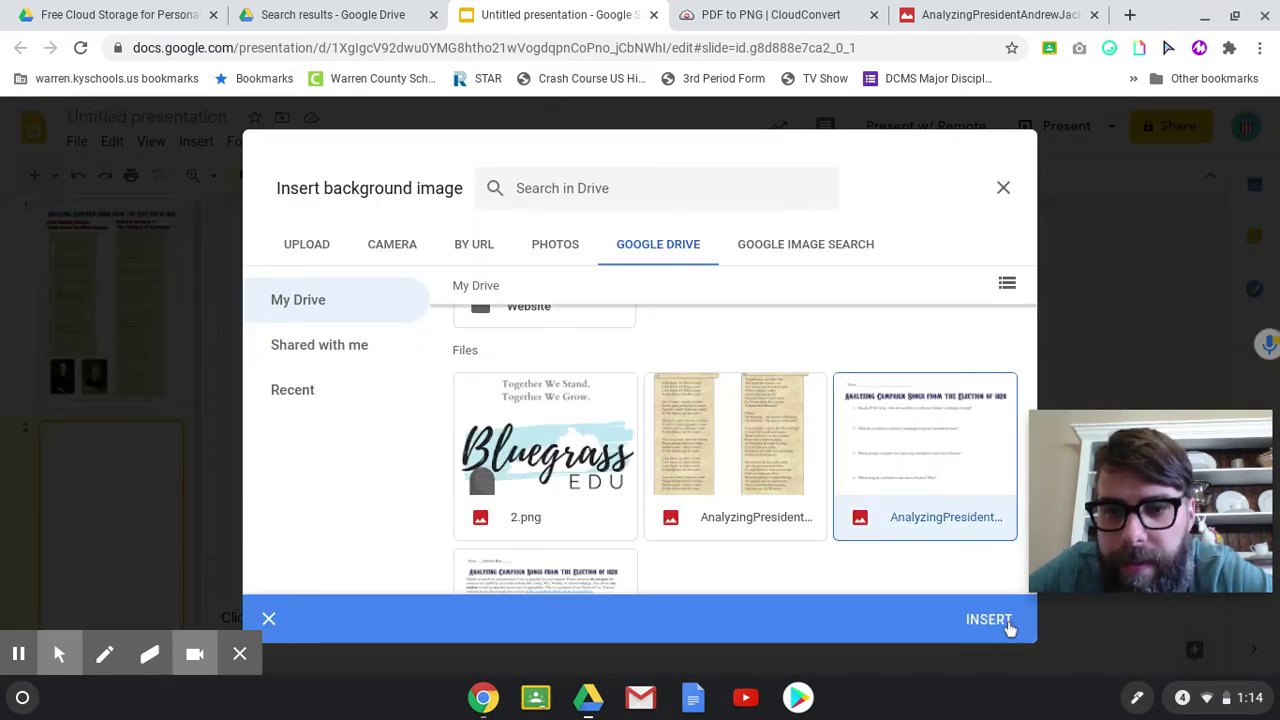
{"action": "left_click", "coordinate": [1007, 625]}
{"action": "left_click", "coordinate": [748, 490]}
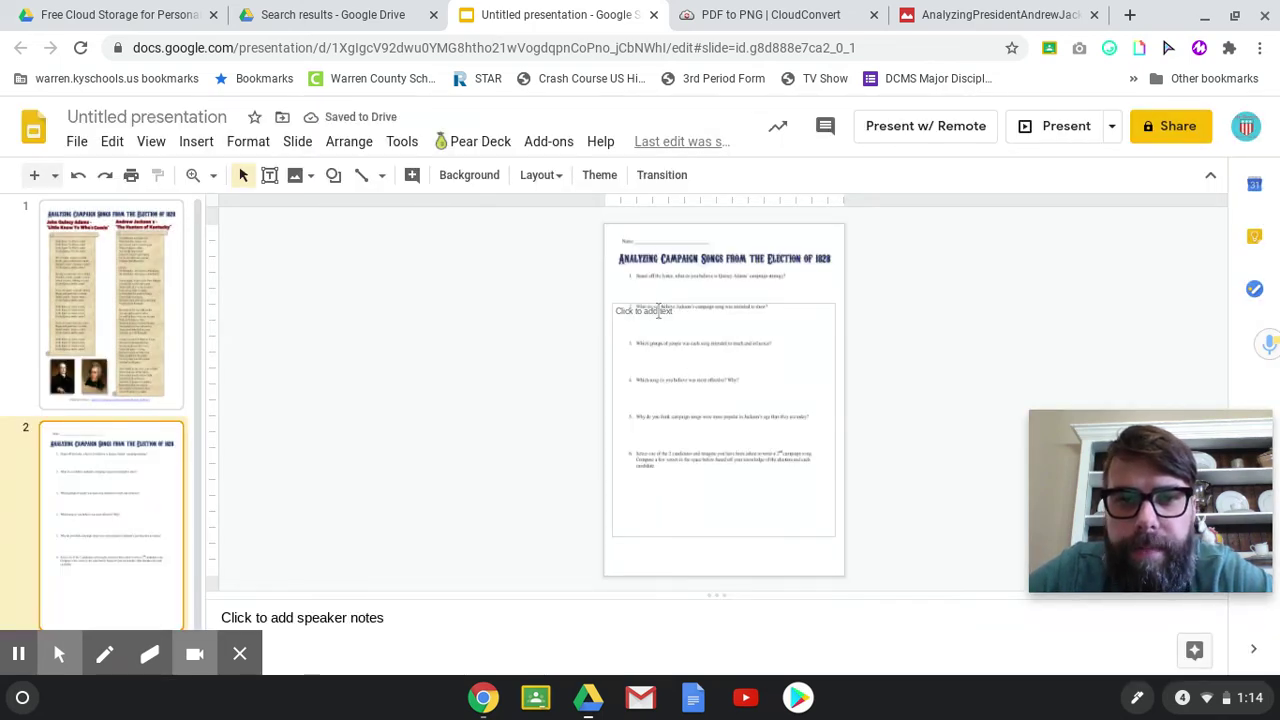
{"action": "left_click", "coordinate": [658, 311]}
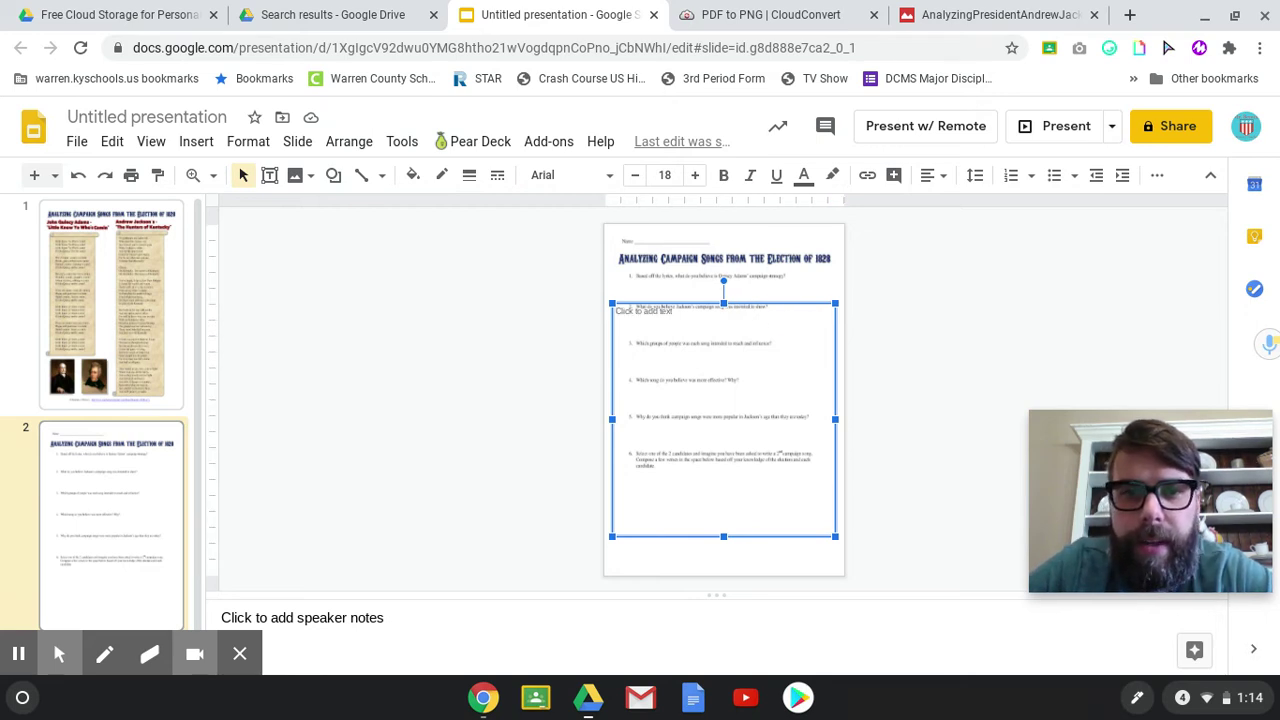
Delete slide 2's empty placeholder and zoom the slide to 100%.
{"action": "key", "text": "Escape"}
{"action": "key", "text": "Delete"}
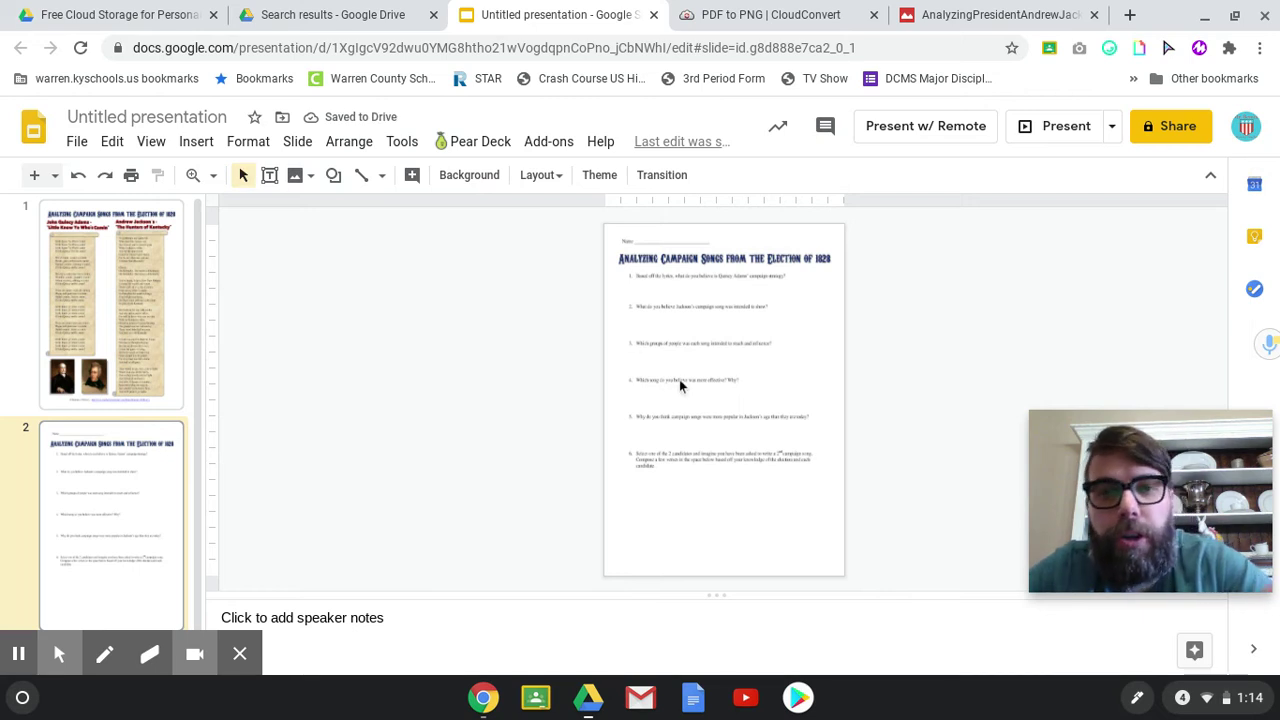
{"action": "left_click", "coordinate": [268, 178]}
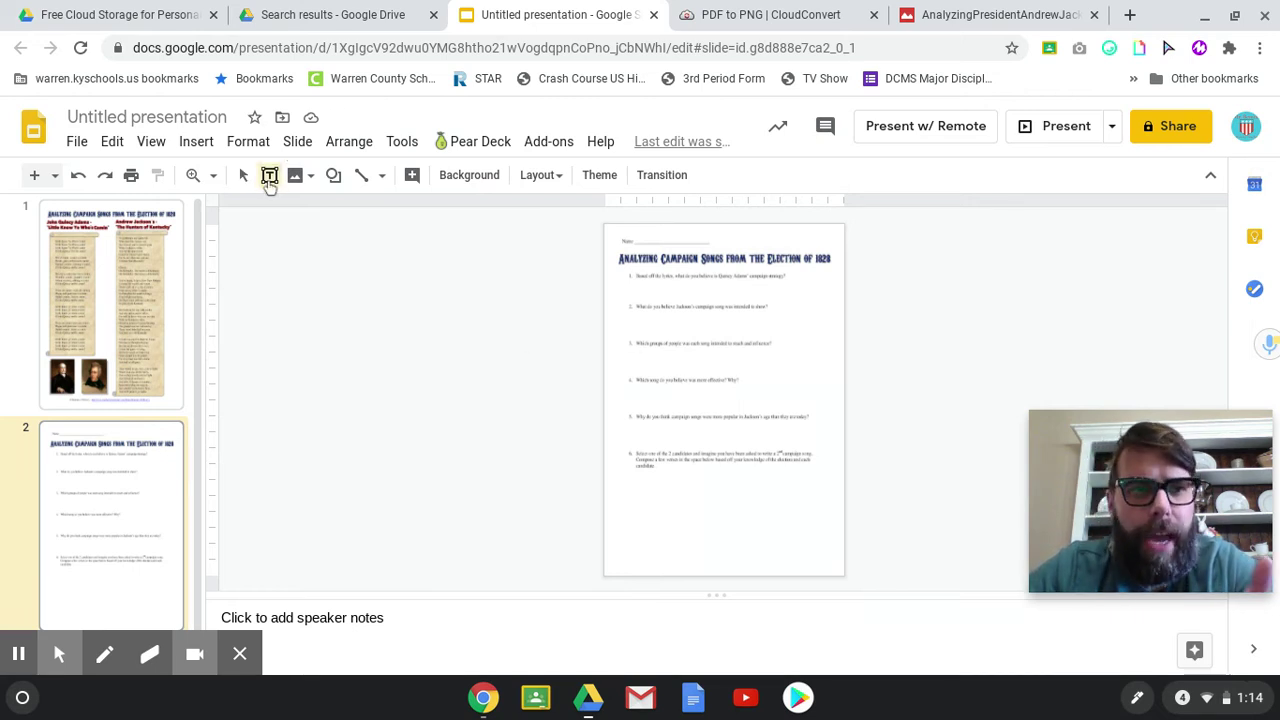
{"action": "left_click", "coordinate": [151, 142]}
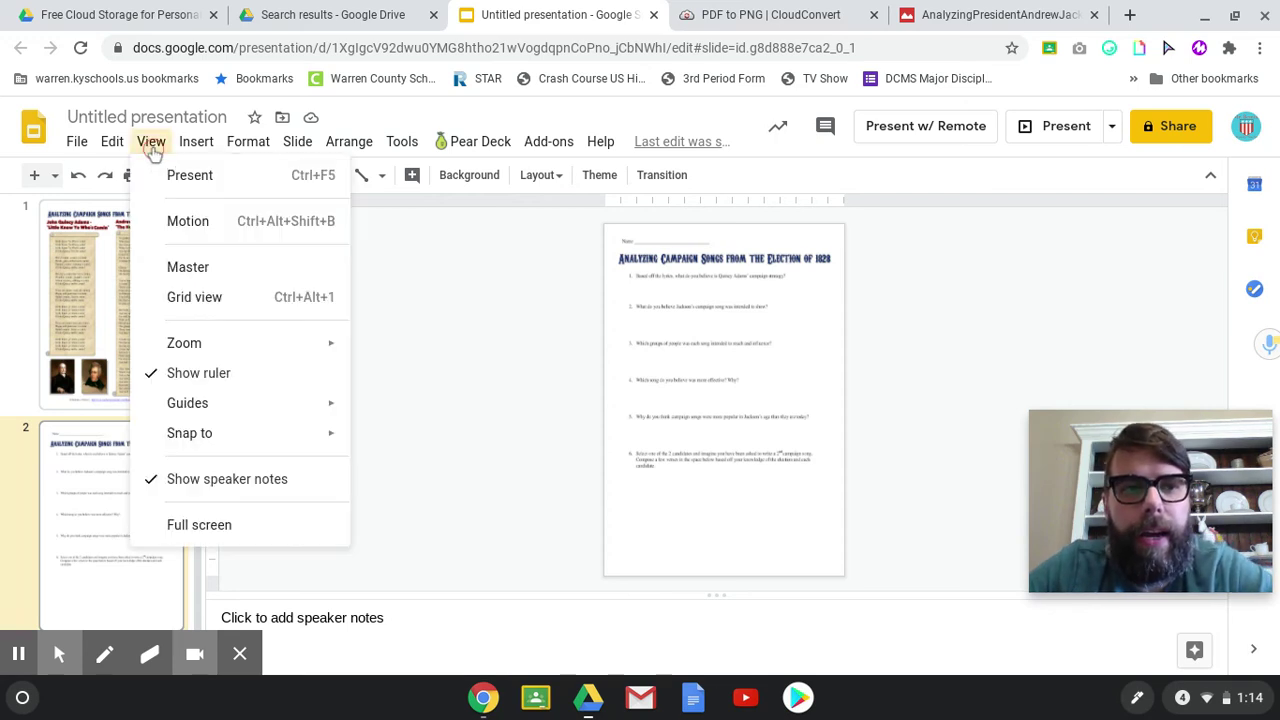
{"action": "mouse_move", "coordinate": [257, 346]}
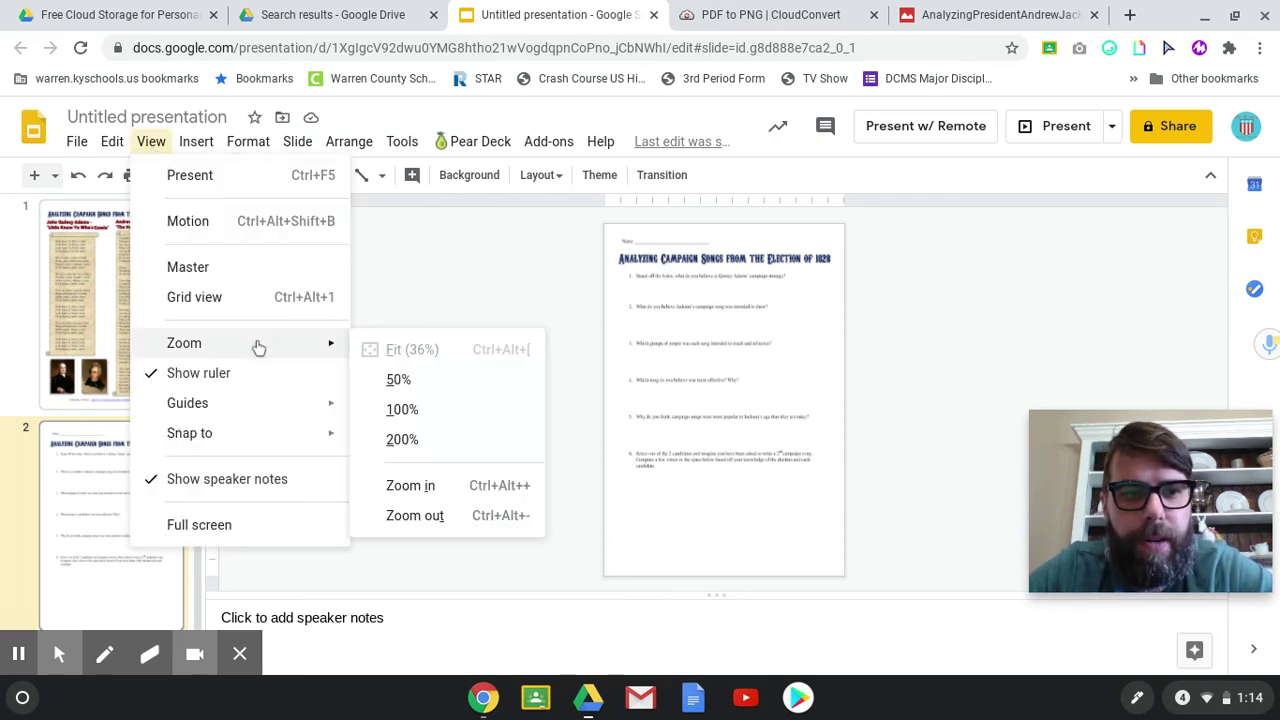
{"action": "left_click", "coordinate": [392, 410]}
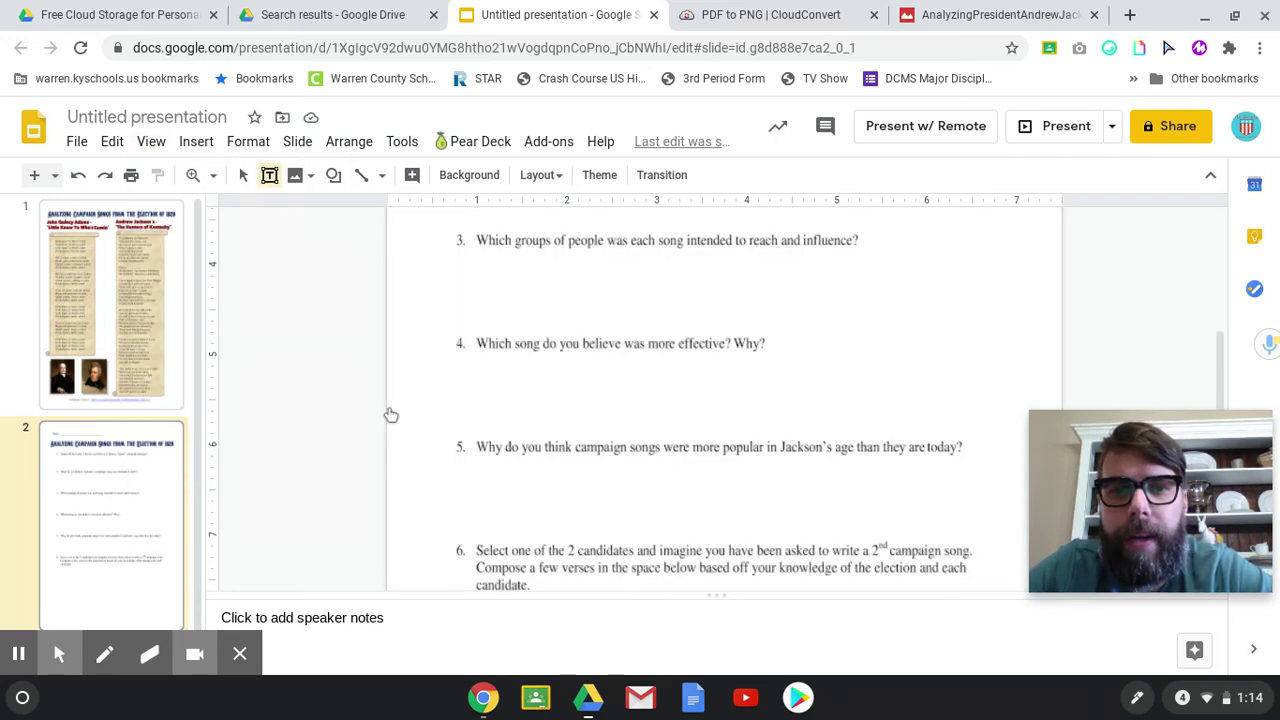
Draw an answer text box under question 1 containing 'adsfdsfdsfdfs'.
{"action": "scroll", "coordinate": [573, 467], "scroll_direction": "up", "scroll_amount": 5}
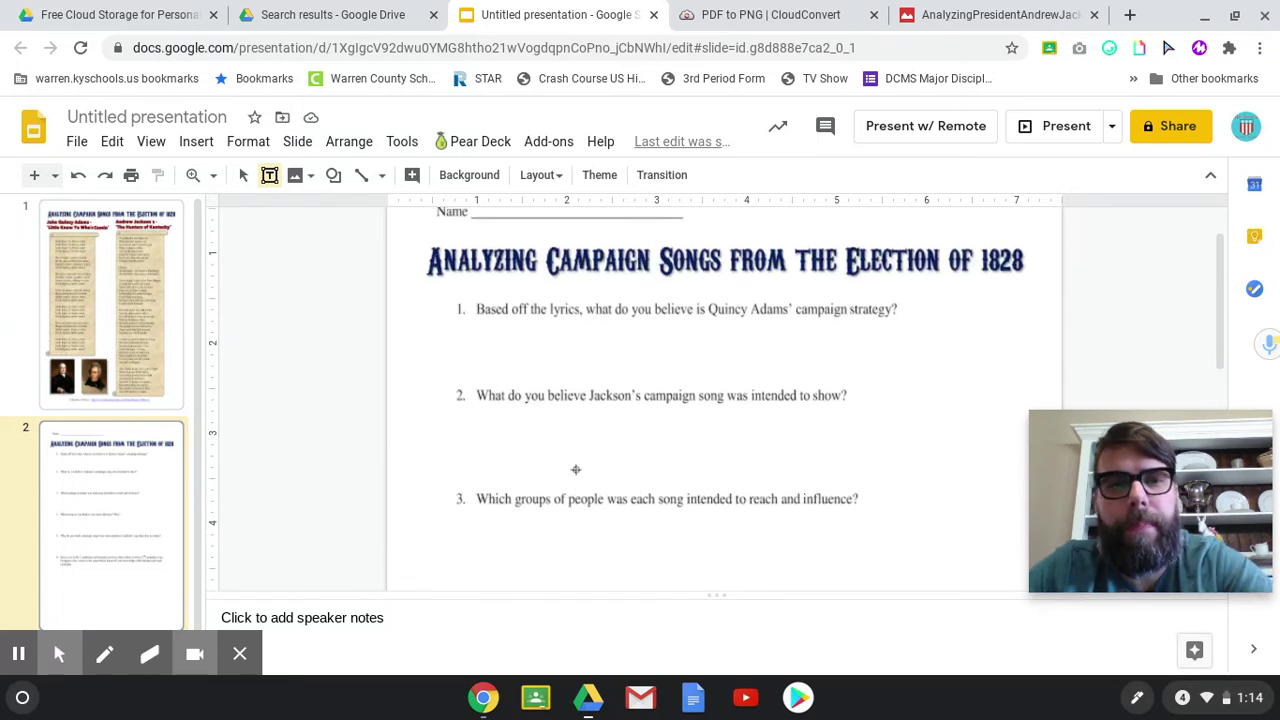
{"action": "left_click_drag", "start_coordinate": [487, 338], "coordinate": [688, 372]}
{"action": "type", "text": "adsfdsfdsfdfs"}
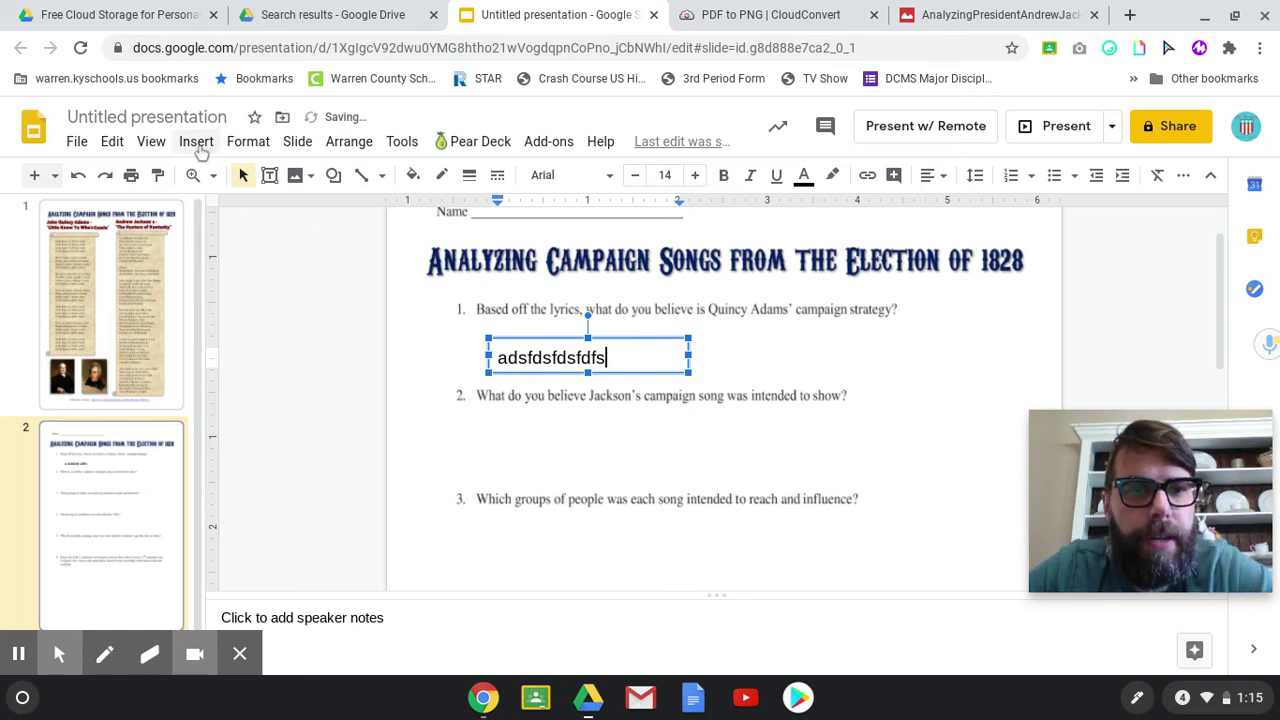
{"action": "left_click", "coordinate": [196, 141]}
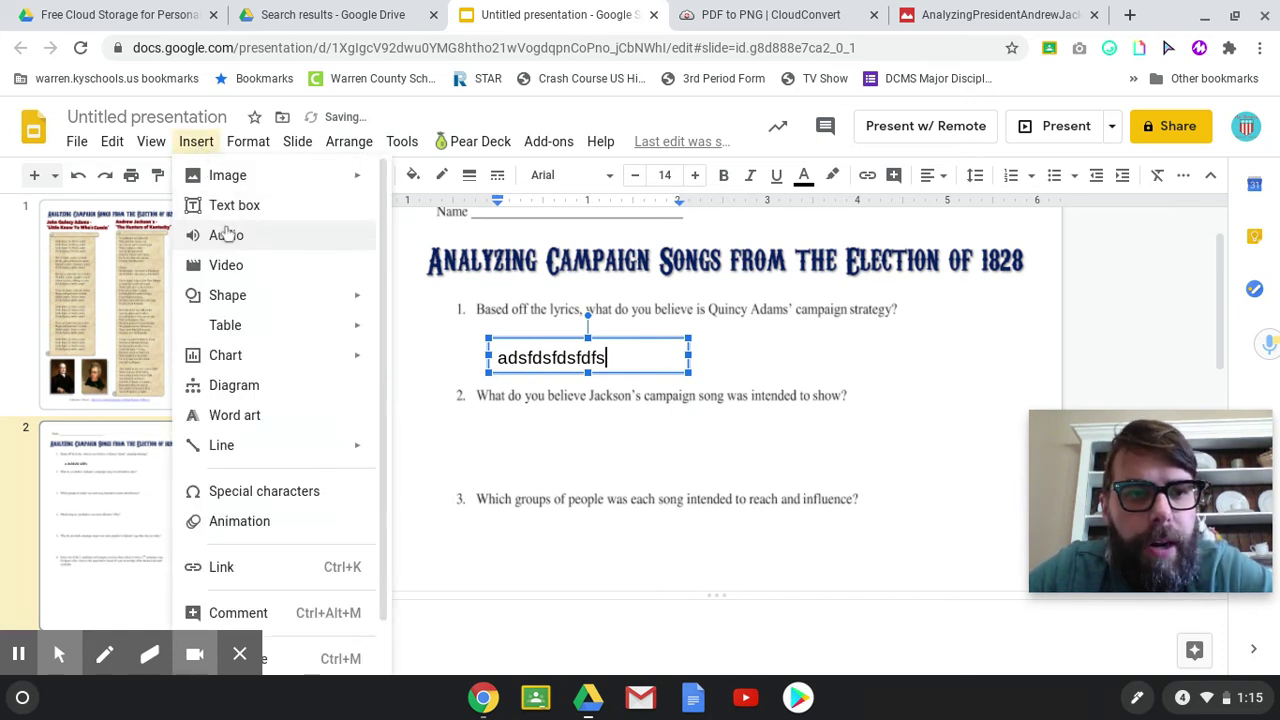
{"action": "left_click", "coordinate": [228, 267]}
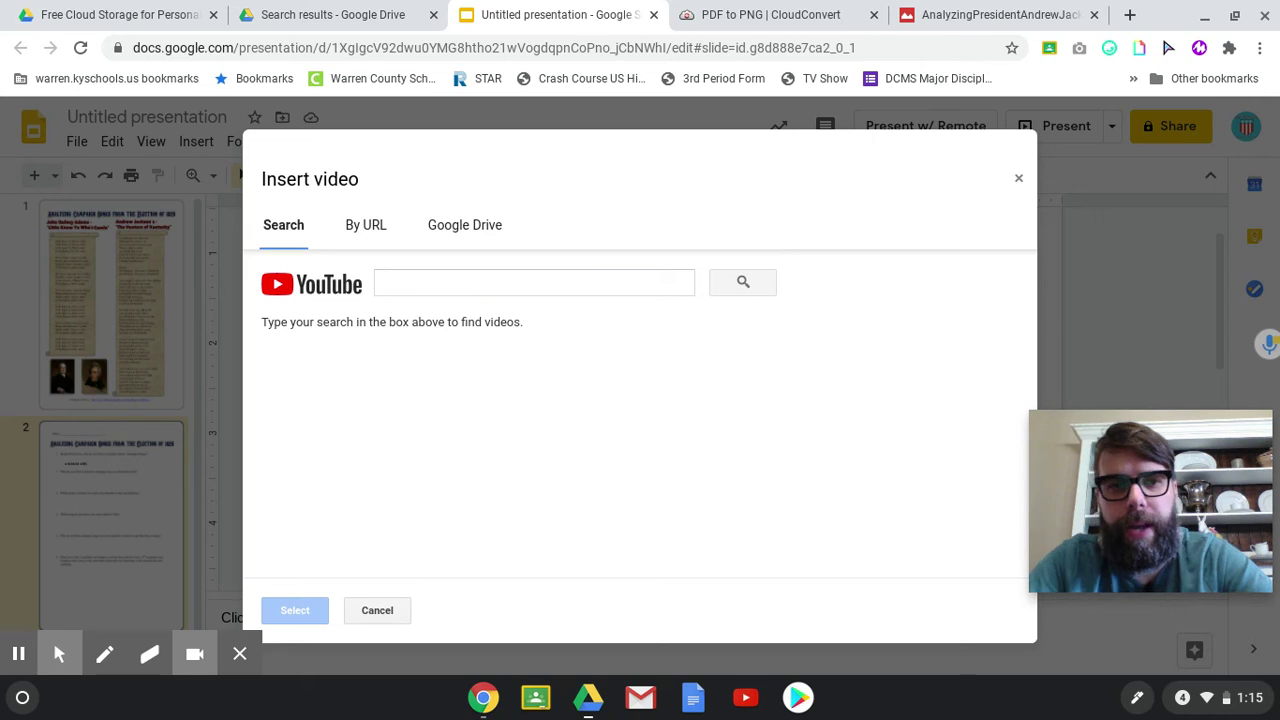
Search YouTube for 'mr. betts andrew jackson' and embed the Maniac parody video.
{"action": "left_click", "coordinate": [438, 283]}
{"action": "type", "text": "mr. betts andrew jackson"}
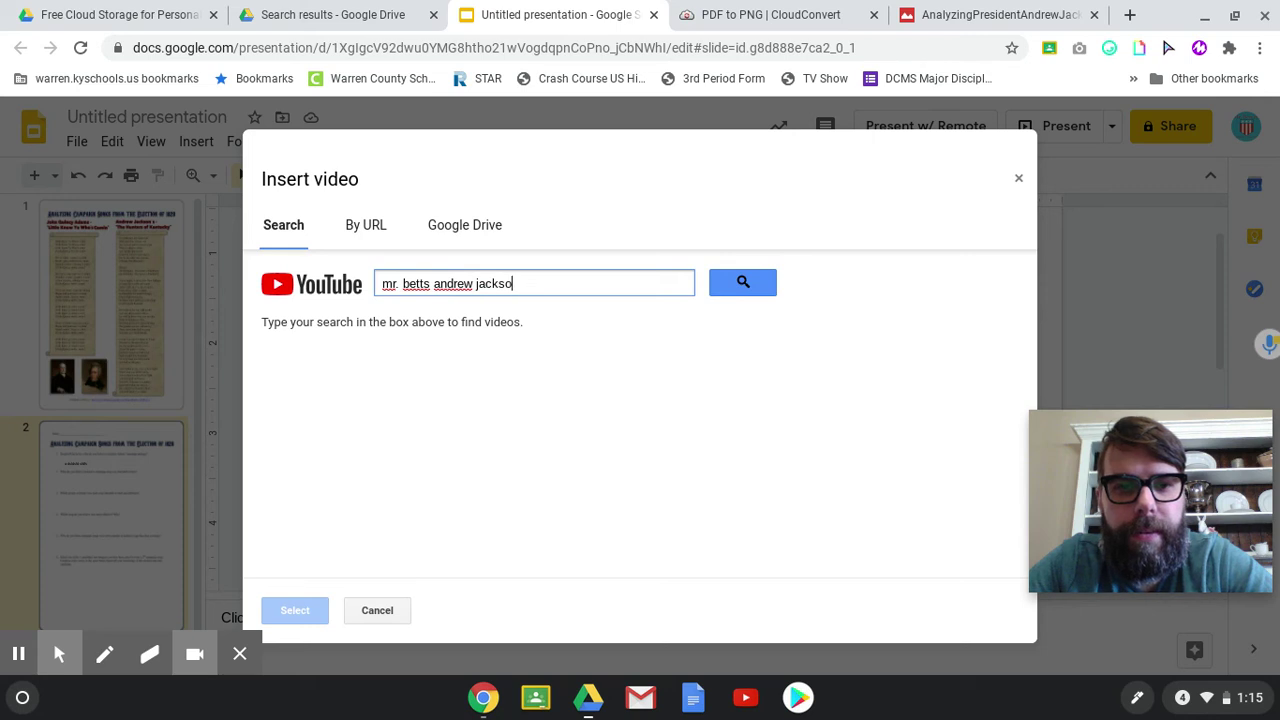
{"action": "key", "text": "Return"}
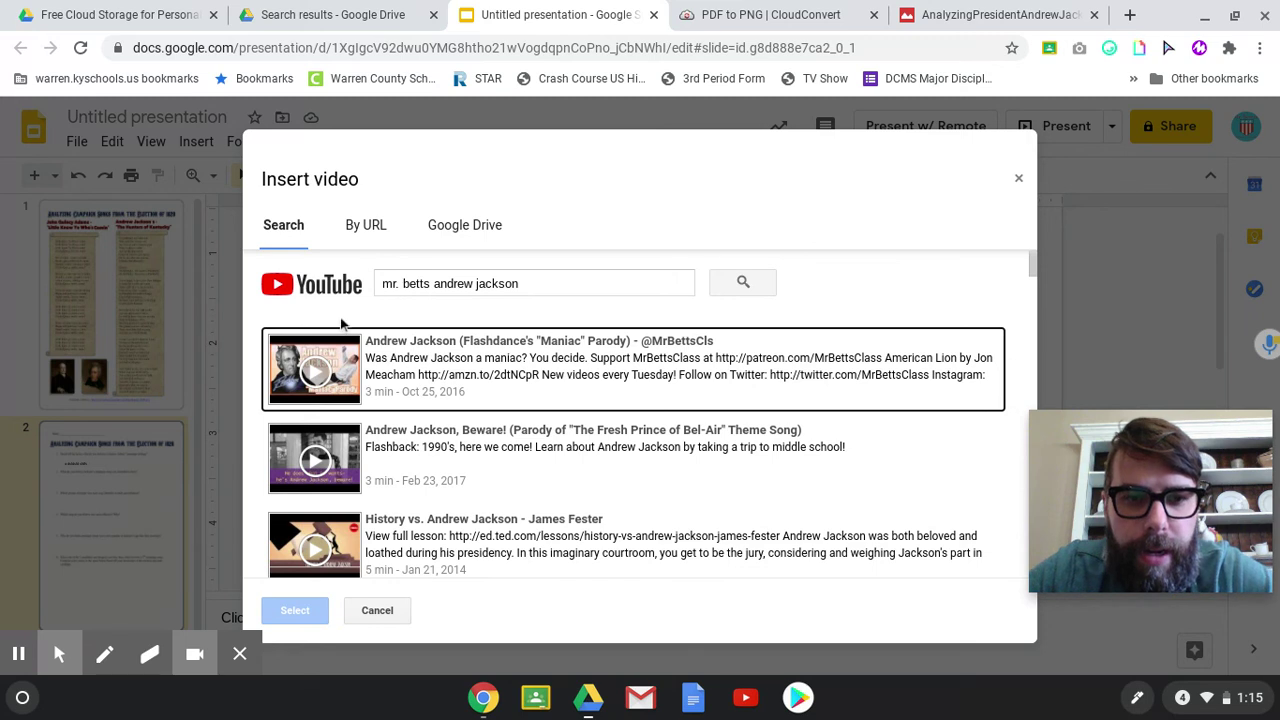
{"action": "left_click", "coordinate": [468, 381]}
{"action": "left_click", "coordinate": [294, 611]}
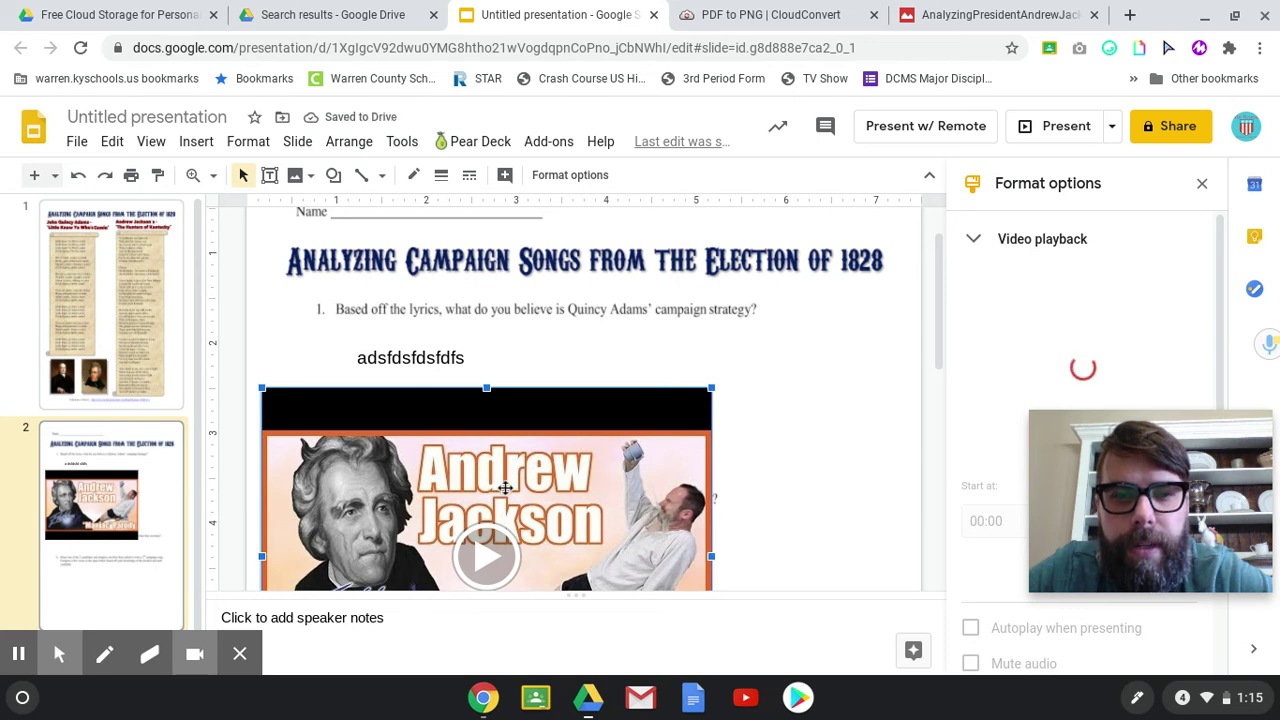
Shrink the Andrew Jackson video to a thumbnail and place it top-right beside question 1.
{"action": "left_click_drag", "start_coordinate": [709, 386], "coordinate": [430, 487]}
{"action": "scroll", "coordinate": [510, 437], "scroll_direction": "down", "scroll_amount": 3}
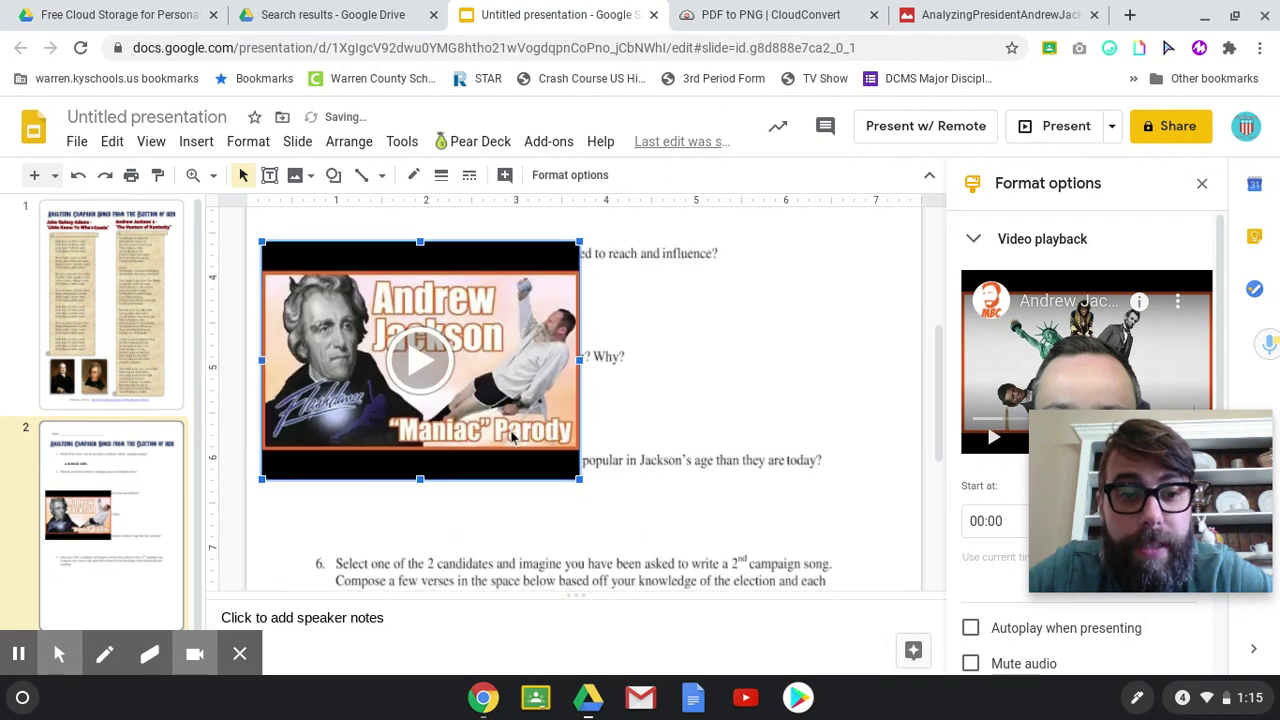
{"action": "left_click_drag", "start_coordinate": [578, 246], "coordinate": [404, 372]}
{"action": "left_click_drag", "start_coordinate": [400, 424], "coordinate": [851, 257]}
{"action": "scroll", "coordinate": [851, 260], "scroll_direction": "up", "scroll_amount": 3}
{"action": "left_click_drag", "start_coordinate": [830, 420], "coordinate": [890, 281]}
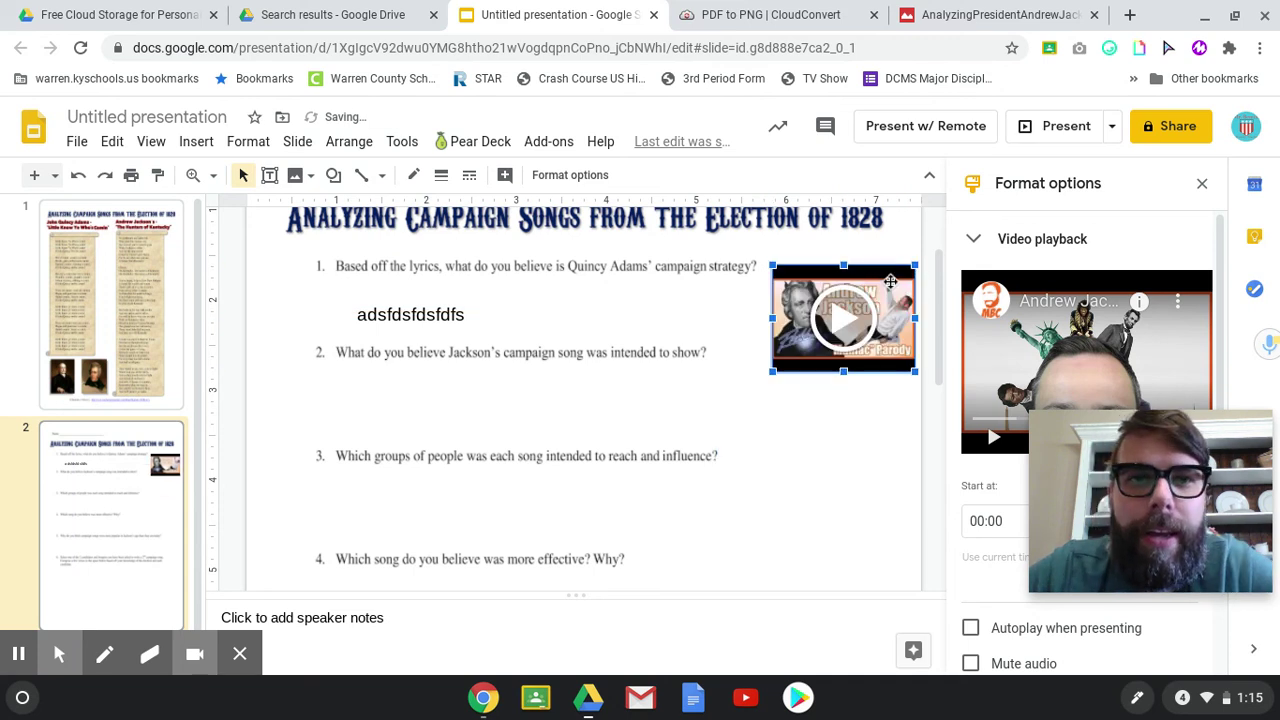